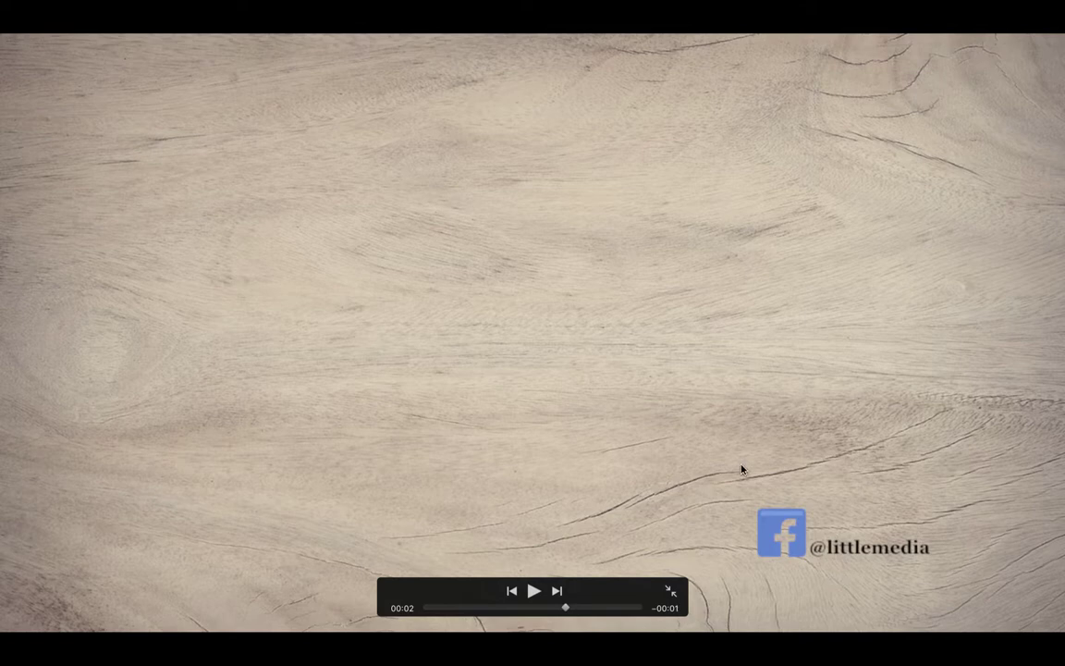
- Exit full-screen playback of the wood clip with the Facebook badge
{"action": "key", "text": "Escape"}
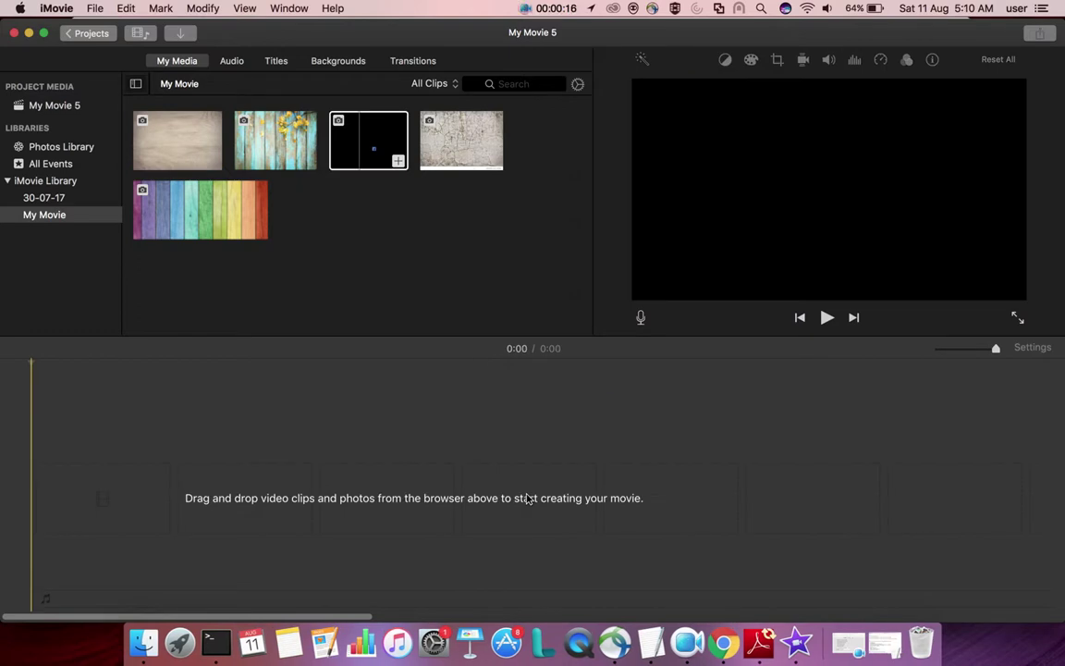
- Launch Keynote and create a new presentation using the White theme
{"action": "left_click", "coordinate": [473, 638]}
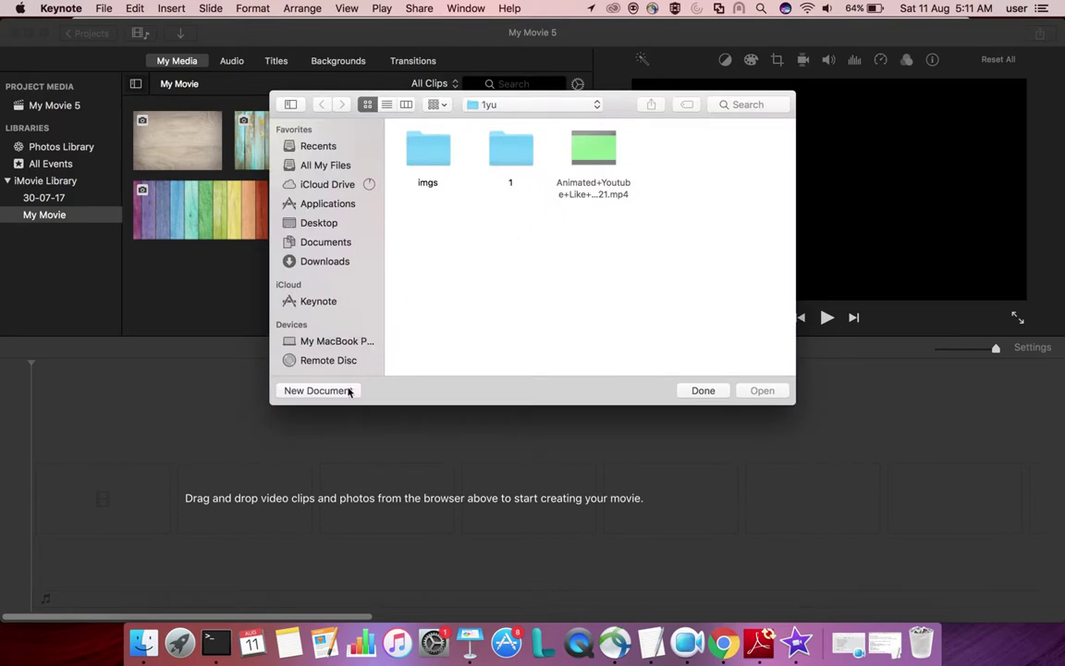
{"action": "left_click", "coordinate": [317, 390]}
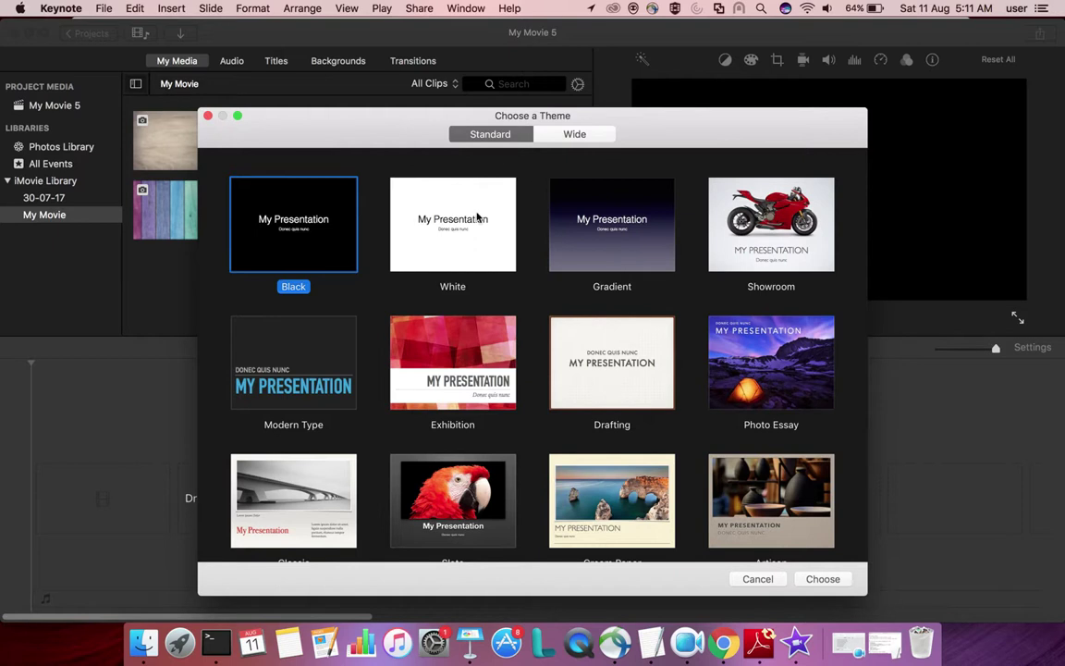
{"action": "left_click", "coordinate": [462, 240]}
{"action": "double_click", "coordinate": [462, 242]}
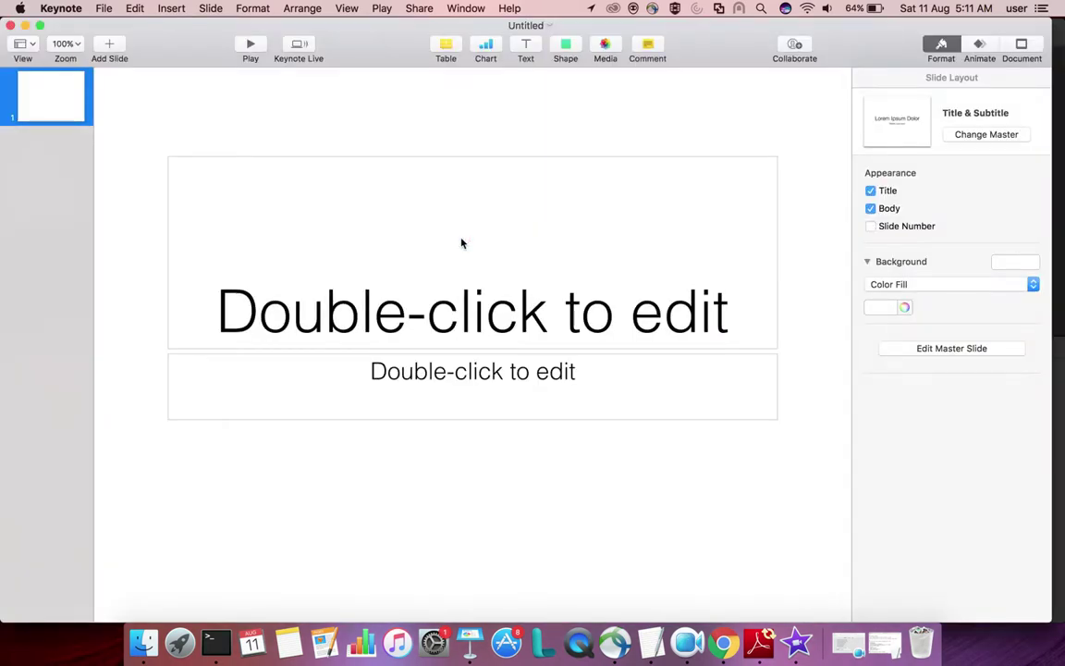
- Delete the subtitle and title placeholders from the first slide
{"action": "left_click", "coordinate": [554, 392]}
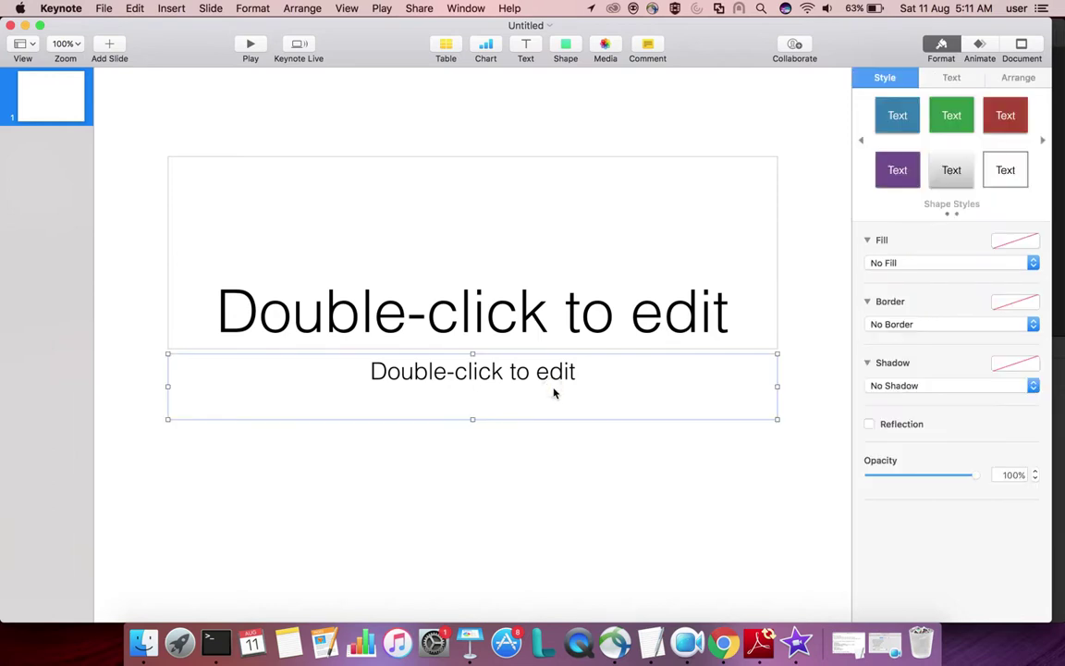
{"action": "key", "text": "Delete"}
{"action": "left_click", "coordinate": [519, 293]}
{"action": "key", "text": "Delete"}
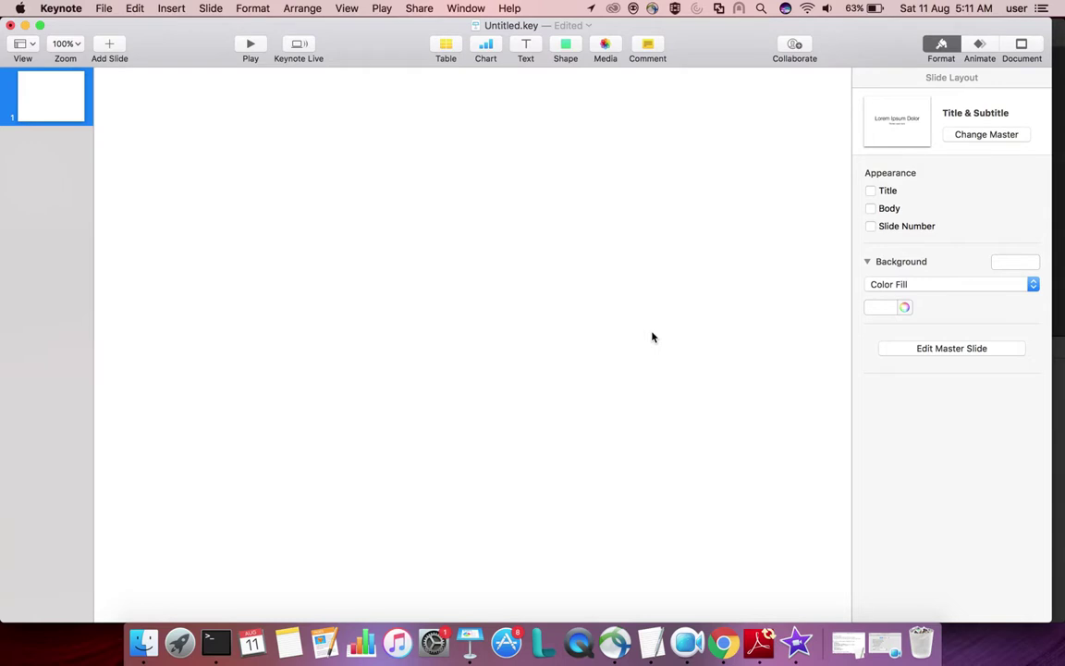
- Preview the flat blue Facebook logo search result and copy its image address
{"action": "left_click", "coordinate": [725, 652]}
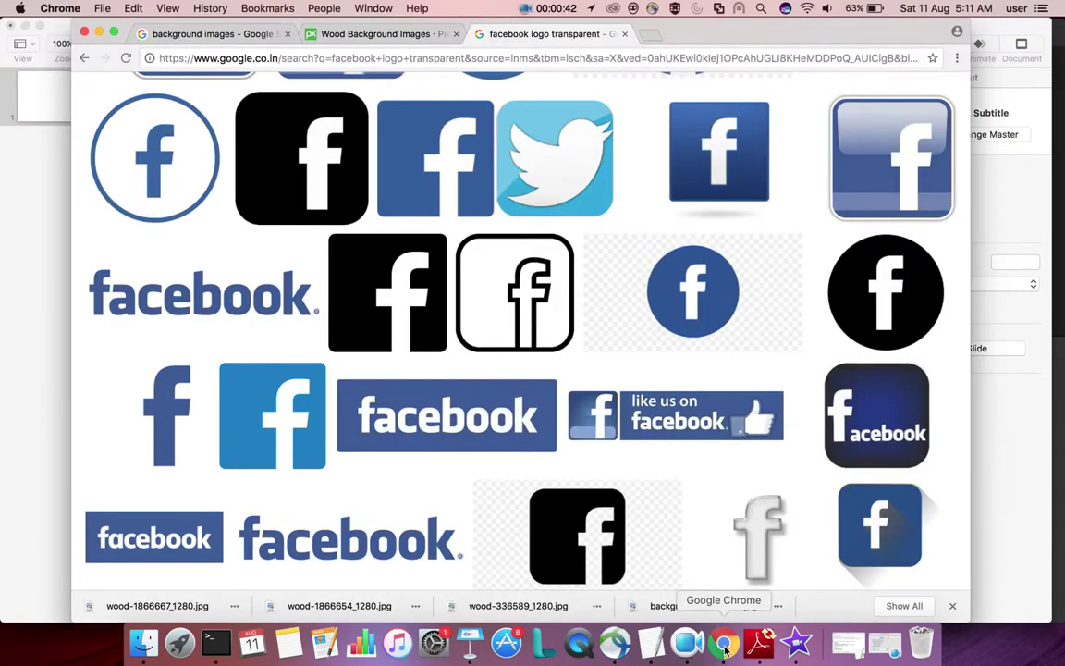
{"action": "scroll", "coordinate": [483, 269], "scroll_direction": "up", "scroll_amount": 5}
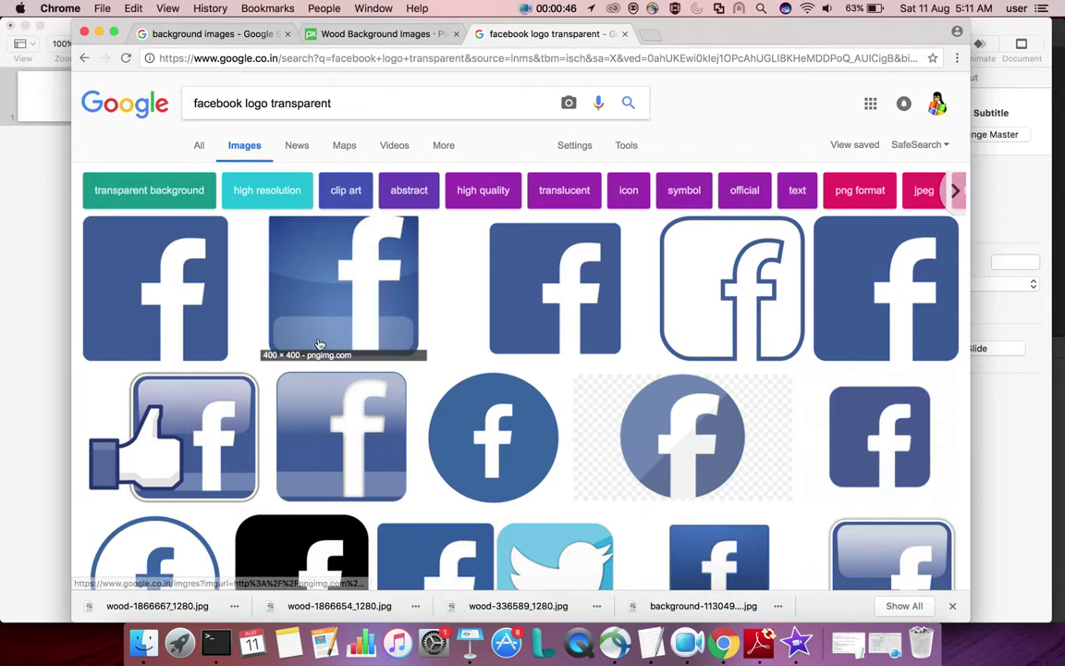
{"action": "scroll", "coordinate": [316, 435], "scroll_direction": "down", "scroll_amount": 10}
{"action": "left_click", "coordinate": [323, 435]}
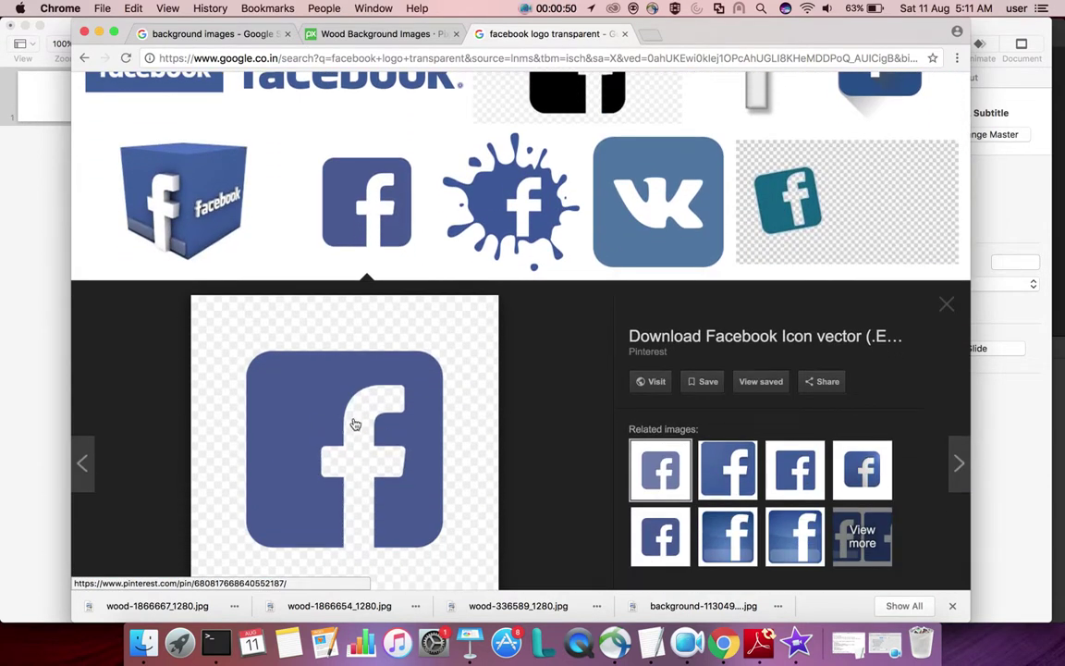
{"action": "right_click", "coordinate": [355, 424]}
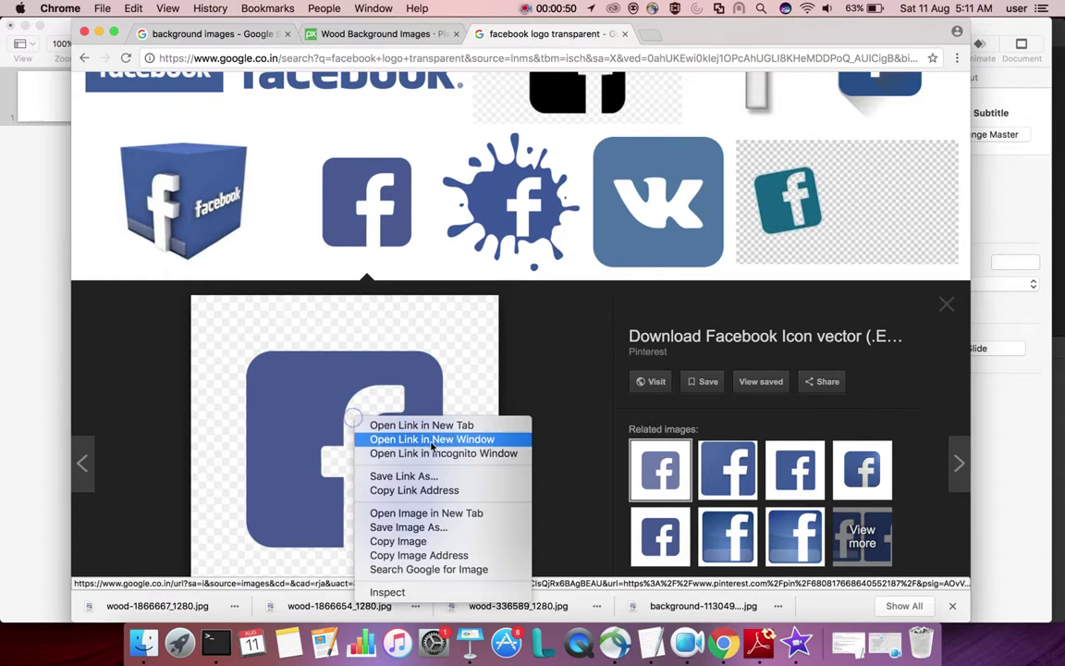
{"action": "left_click", "coordinate": [432, 555]}
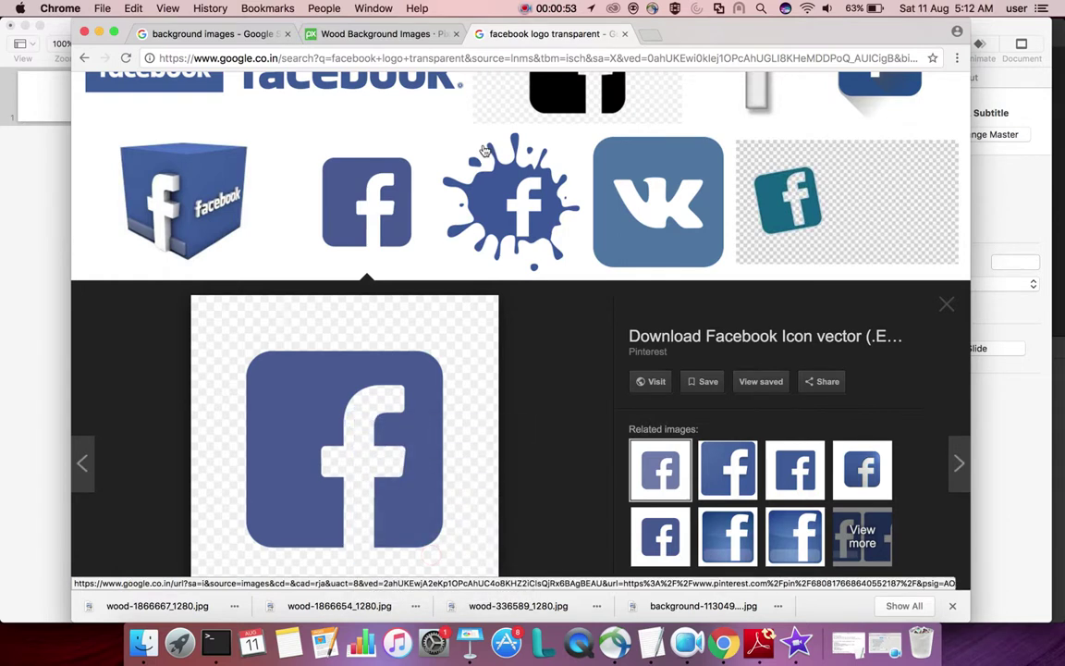
- Load the logo address in a new tab and copy the full-size image
{"action": "left_click", "coordinate": [647, 36]}
{"action": "key", "text": "super+v"}
{"action": "key", "text": "Return"}
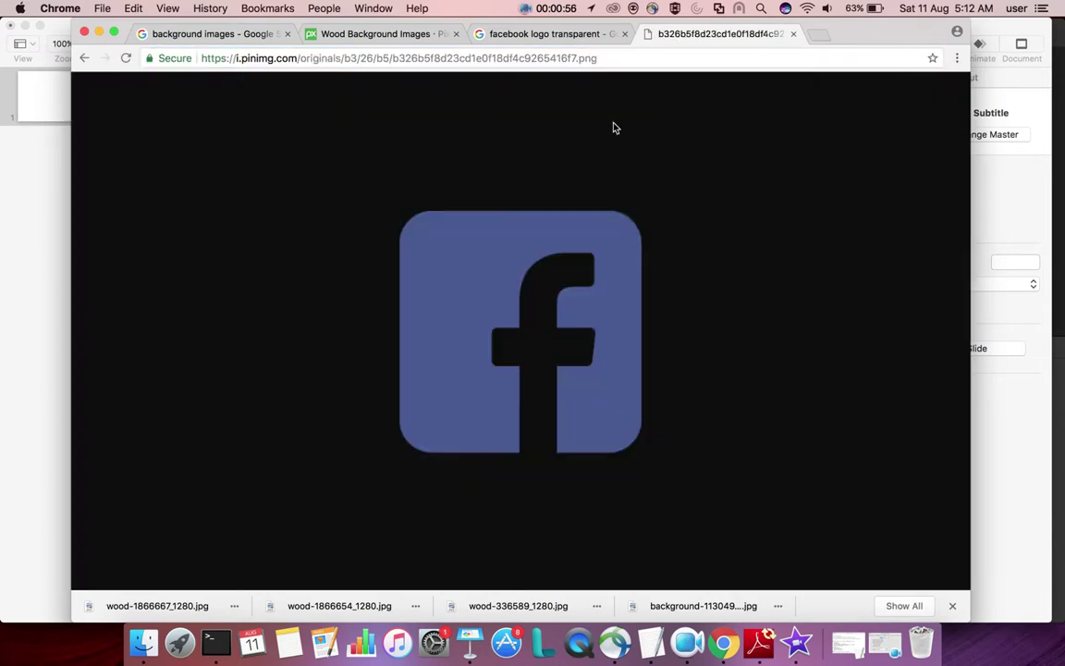
{"action": "right_click", "coordinate": [522, 318]}
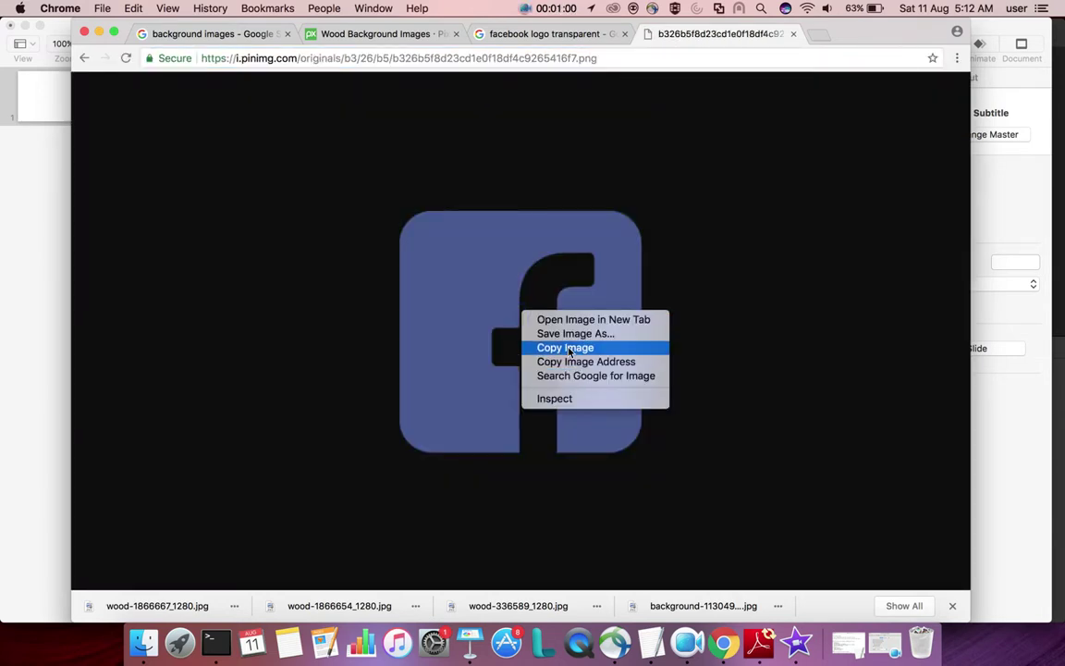
{"action": "left_click", "coordinate": [568, 348]}
- Paste the Facebook logo onto the Keynote slide and shrink it to about 80×80 pt
{"action": "key", "text": "ctrl+Up"}
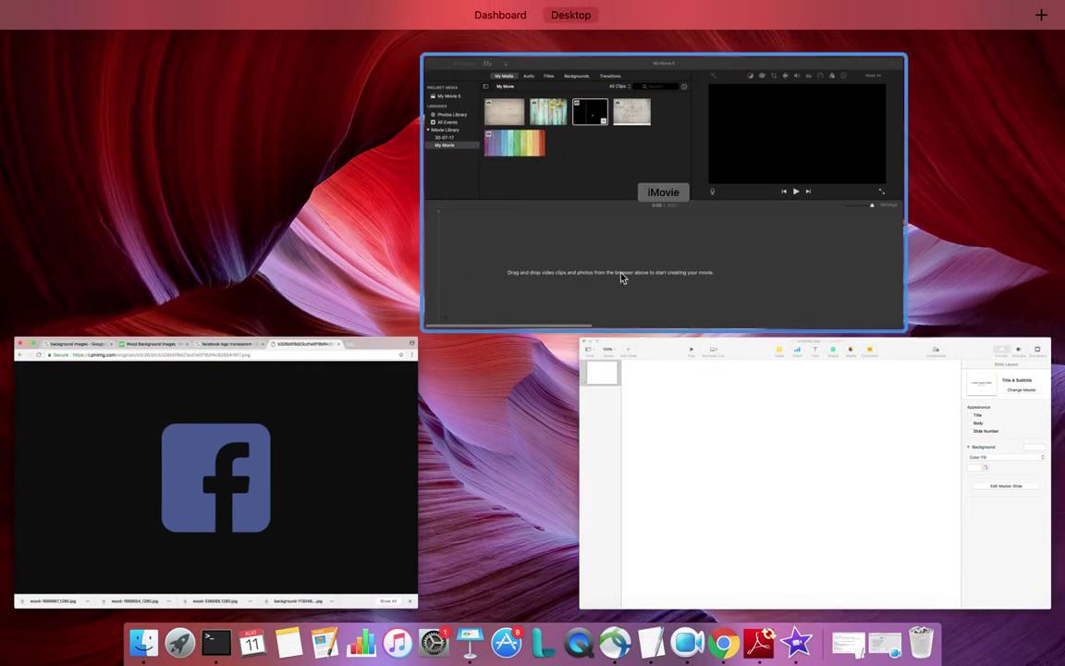
{"action": "left_click", "coordinate": [662, 419]}
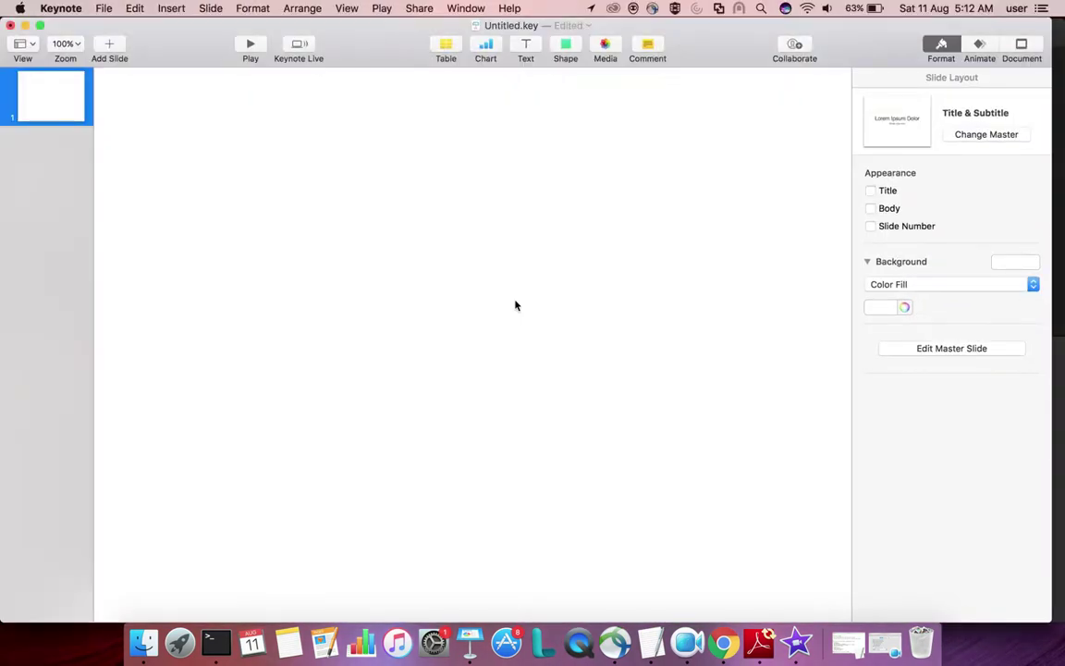
{"action": "key", "text": "super+v"}
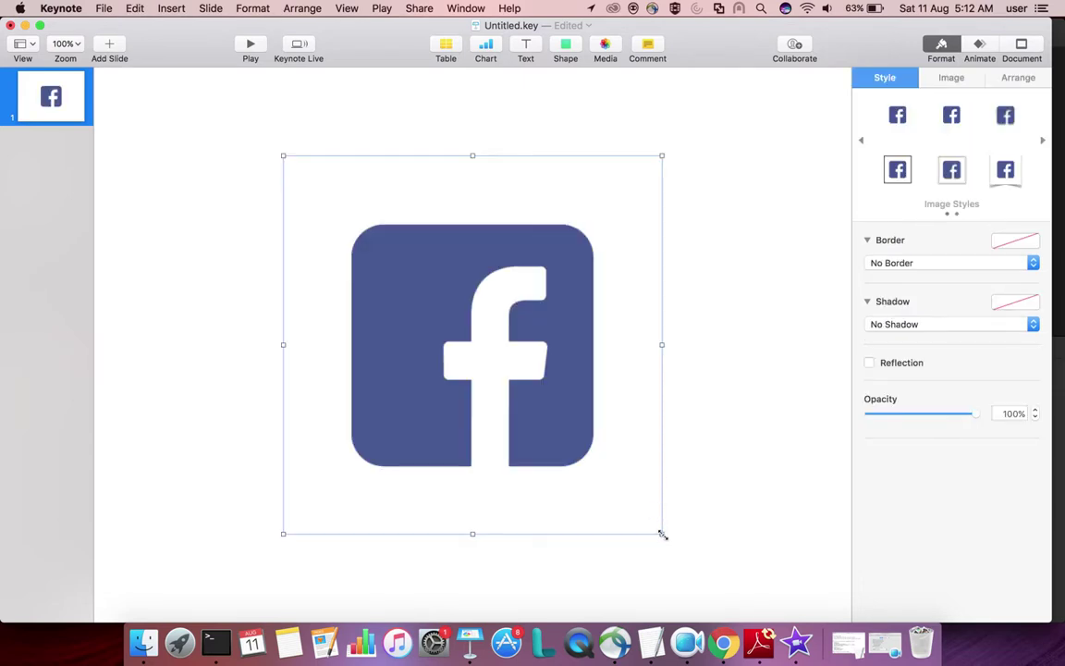
{"action": "left_click_drag", "start_coordinate": [662, 534], "coordinate": [428, 251]}
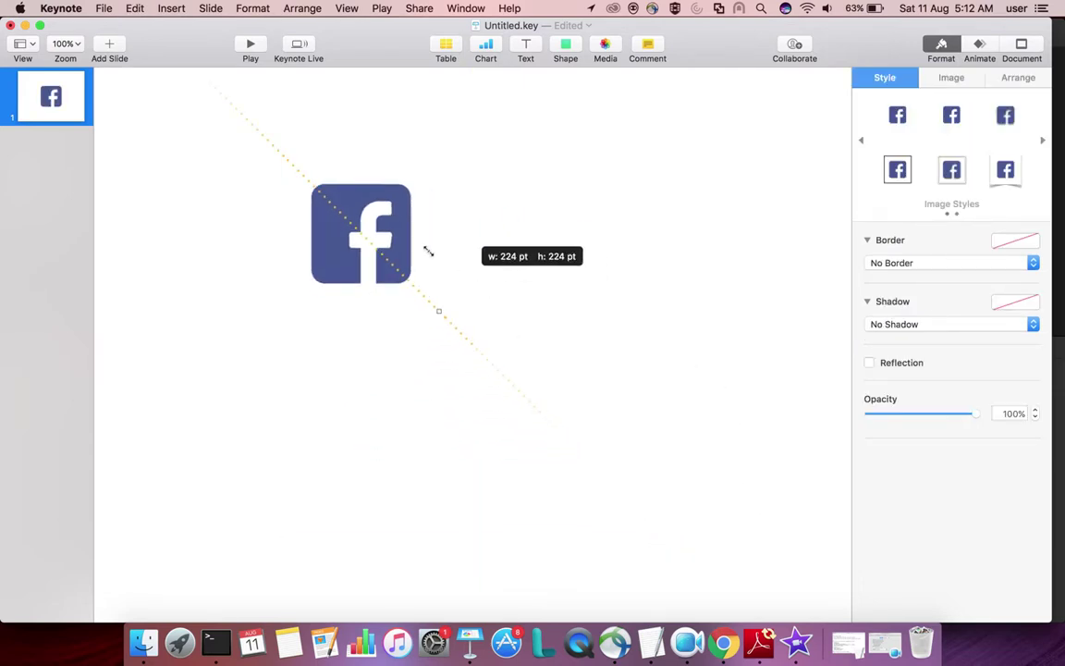
{"action": "left_click_drag", "start_coordinate": [428, 250], "coordinate": [381, 214]}
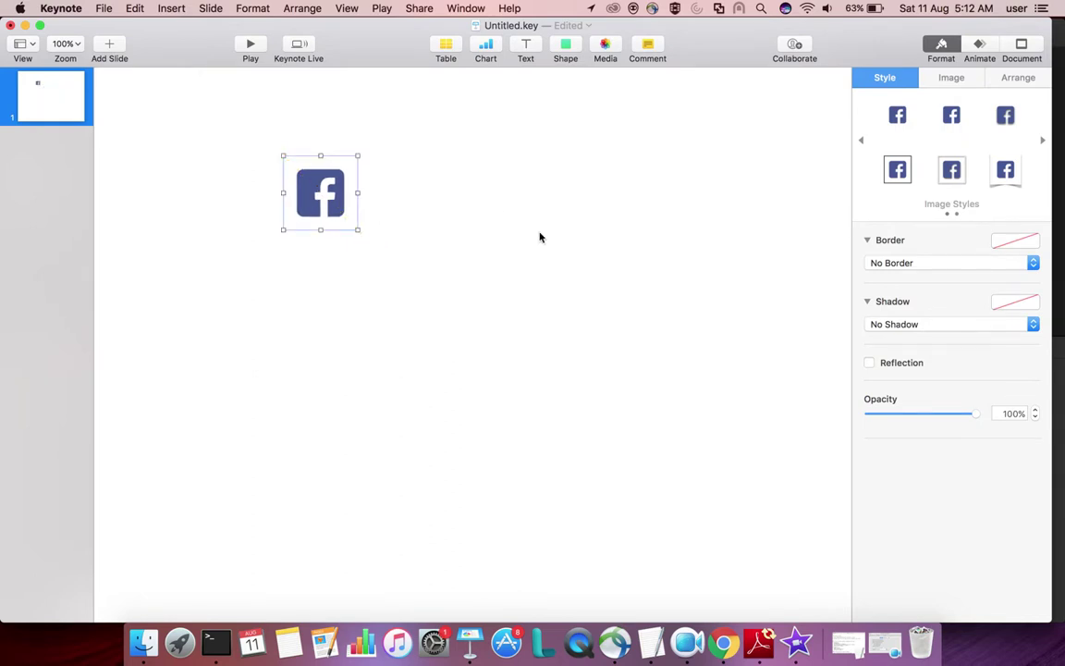
{"action": "left_click", "coordinate": [492, 198]}
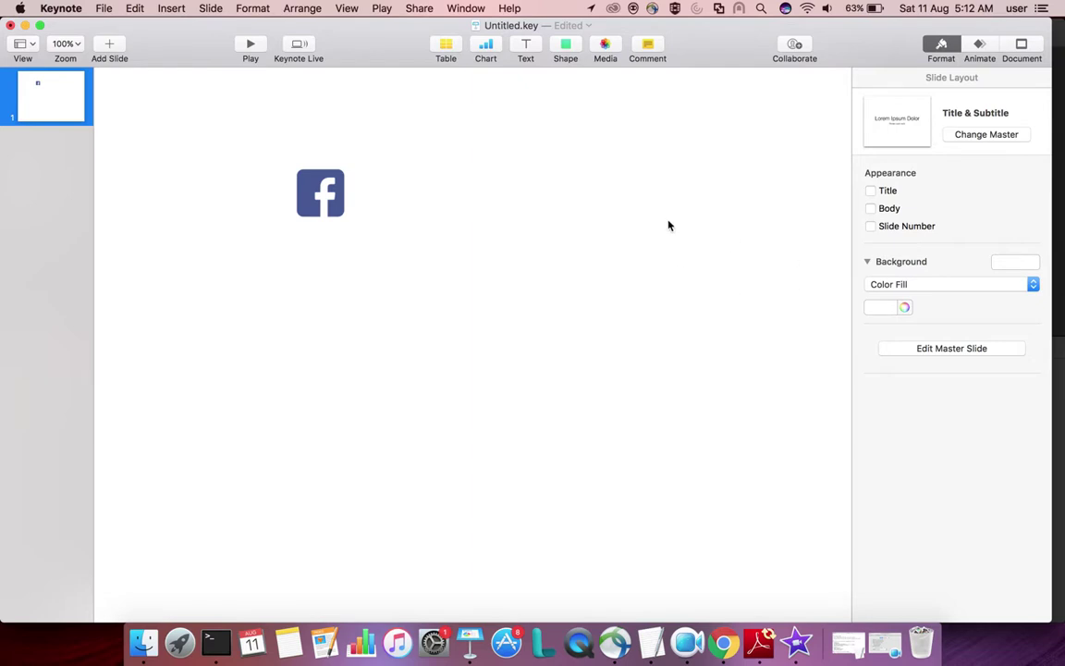
- Move the Facebook logo to the slide centre, keeping a white Color Fill background
{"action": "left_click", "coordinate": [910, 288]}
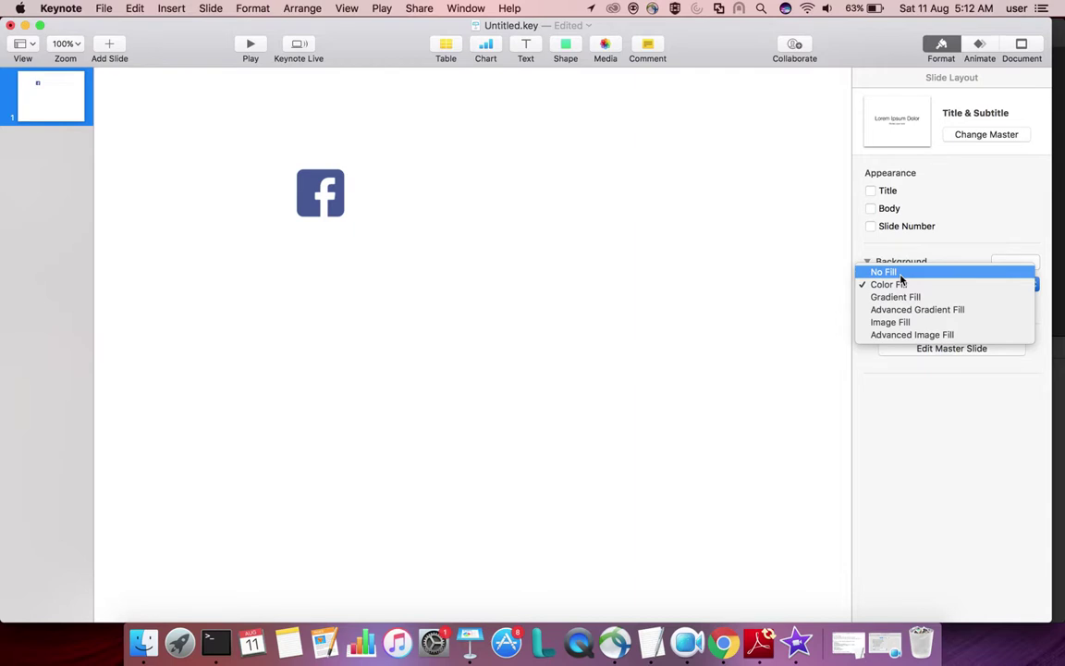
{"action": "left_click", "coordinate": [902, 273]}
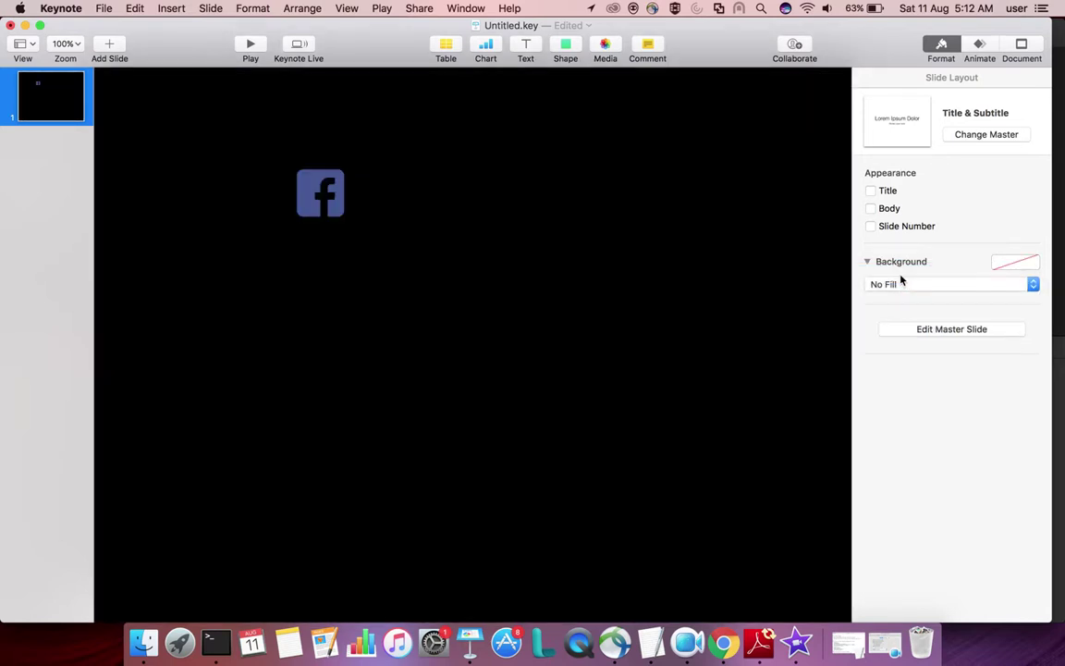
{"action": "left_click_drag", "start_coordinate": [314, 203], "coordinate": [393, 361]}
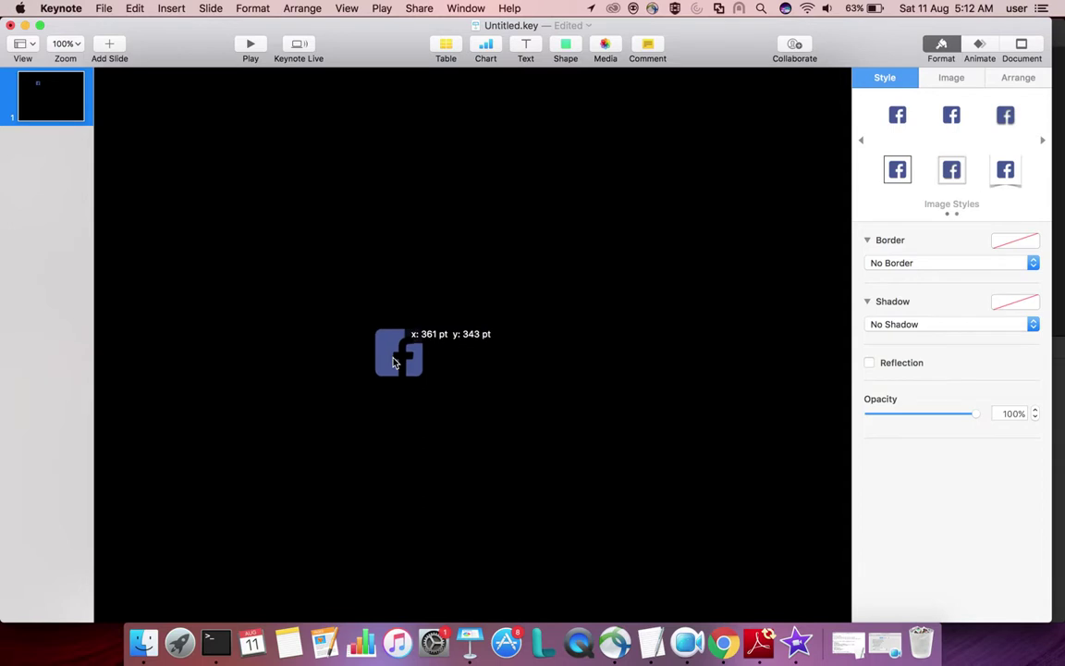
{"action": "left_click", "coordinate": [676, 311]}
{"action": "left_click", "coordinate": [895, 287]}
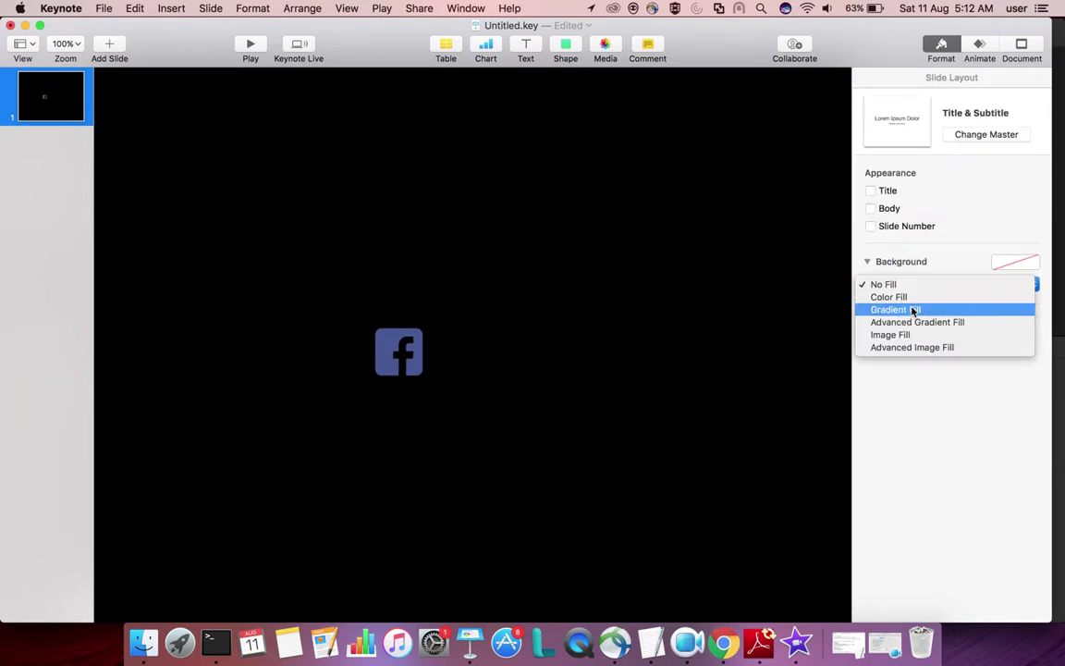
{"action": "left_click", "coordinate": [889, 297]}
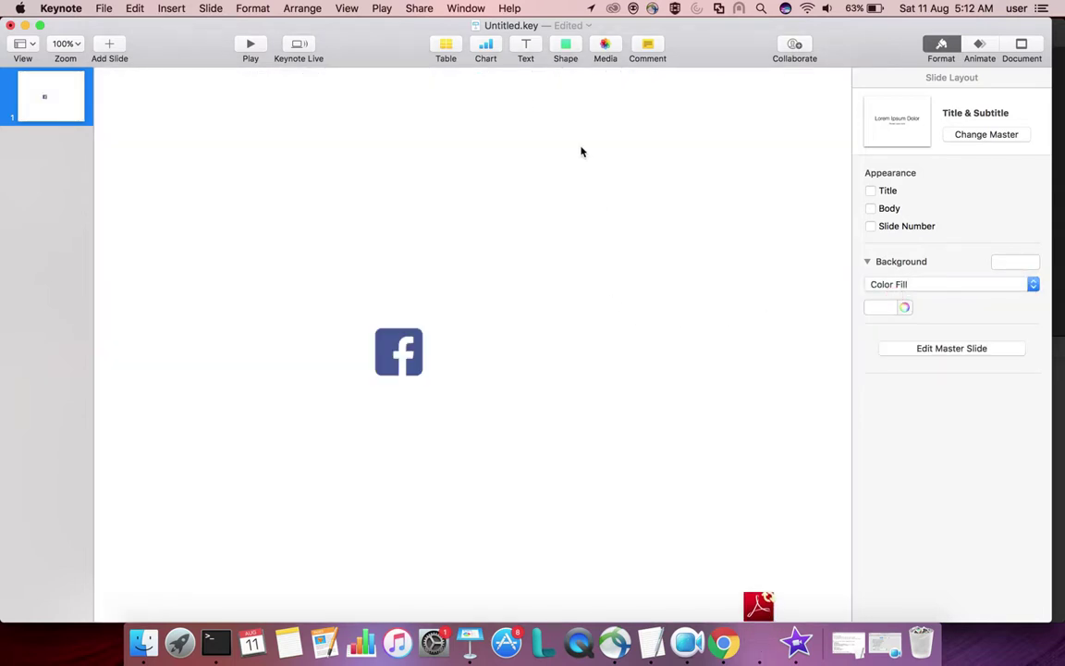
- Insert a rounded square below the Facebook icon and stretch it into a wide bar
{"action": "left_click", "coordinate": [571, 49]}
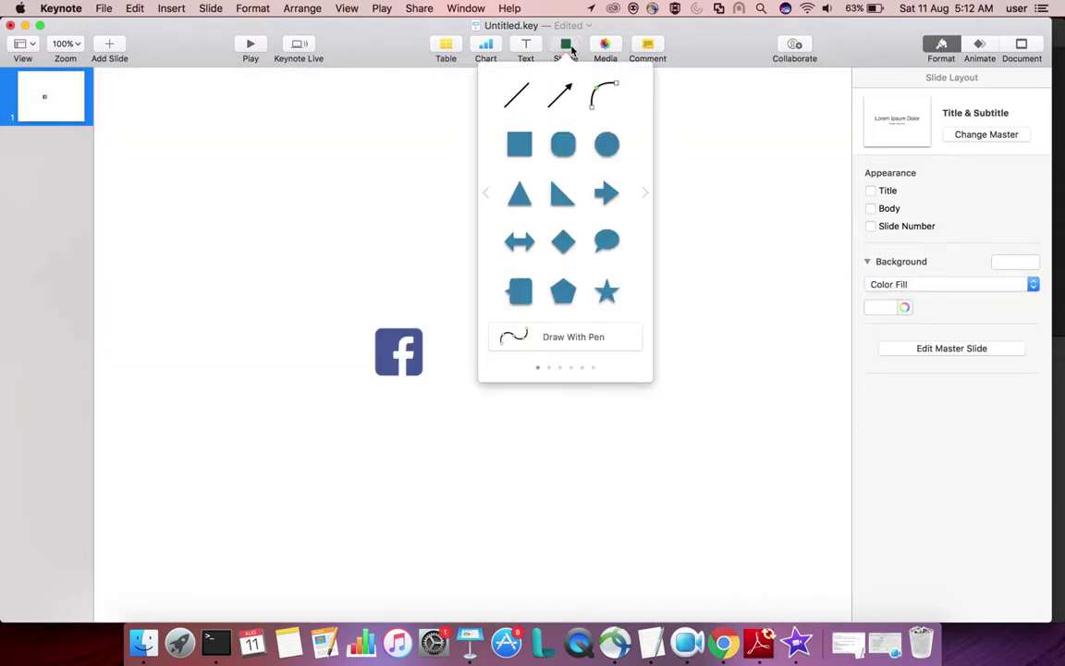
{"action": "left_click", "coordinate": [562, 145]}
{"action": "mouse_move", "coordinate": [504, 345]}
{"action": "left_mouse_down"}
{"action": "mouse_move", "coordinate": [479, 427]}
{"action": "mouse_move", "coordinate": [463, 434]}
{"action": "left_mouse_up"}
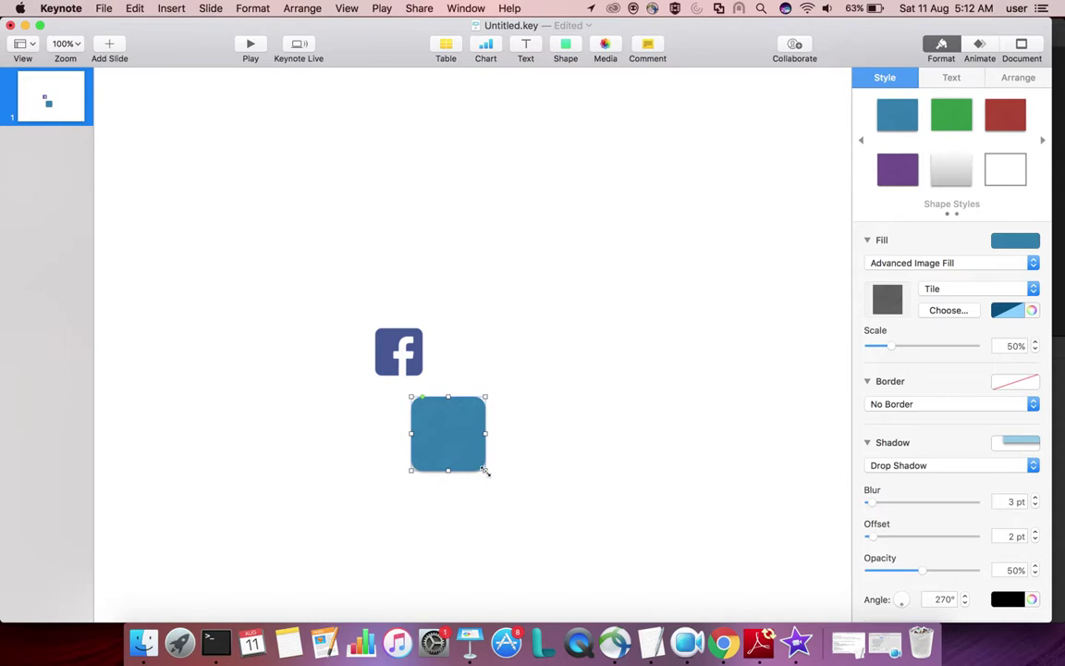
{"action": "left_click_drag", "start_coordinate": [485, 472], "coordinate": [623, 436]}
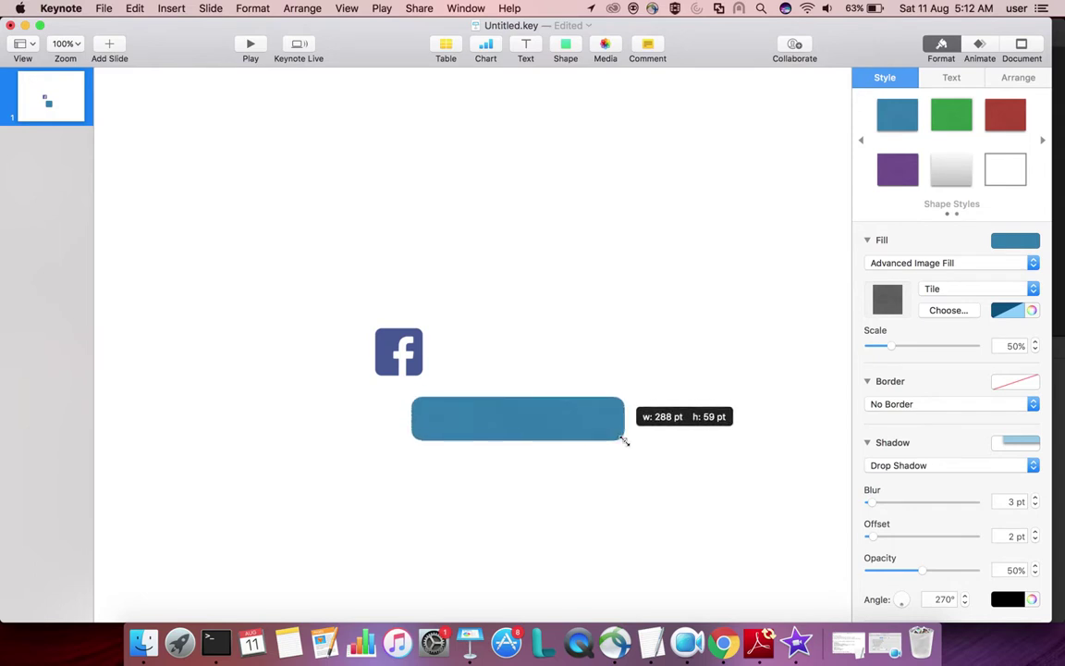
{"action": "left_click_drag", "start_coordinate": [623, 436], "coordinate": [632, 442]}
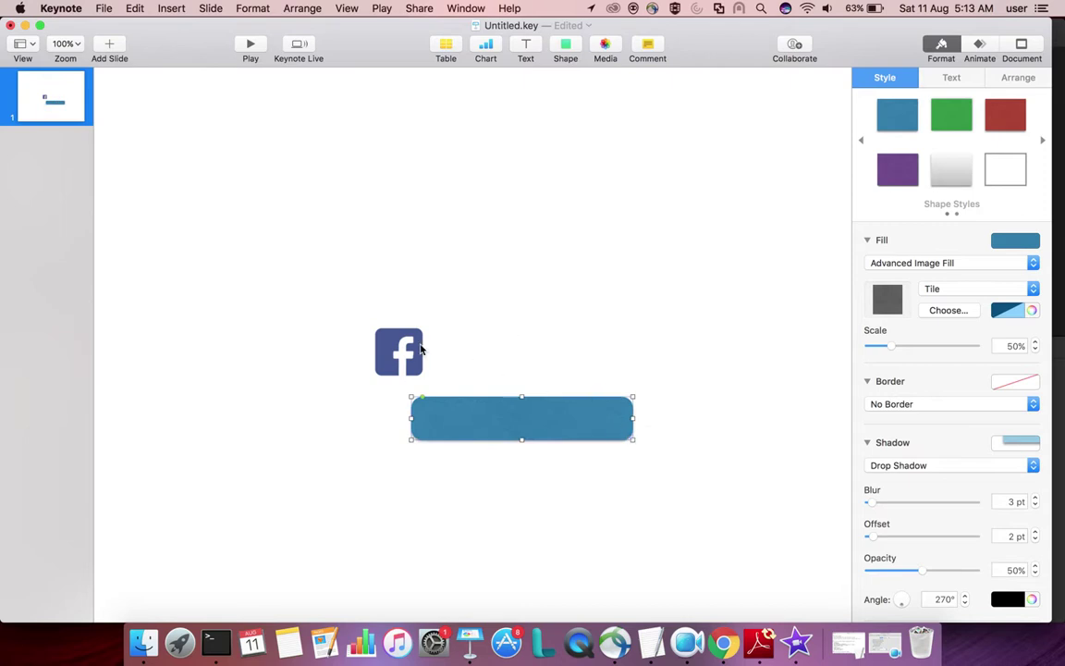
- Drag the Facebook icon down until it overlaps the bar's left end
{"action": "mouse_move", "coordinate": [415, 350]}
{"action": "left_mouse_down"}
{"action": "mouse_move", "coordinate": [456, 387]}
{"action": "mouse_move", "coordinate": [454, 367]}
{"action": "left_mouse_up"}
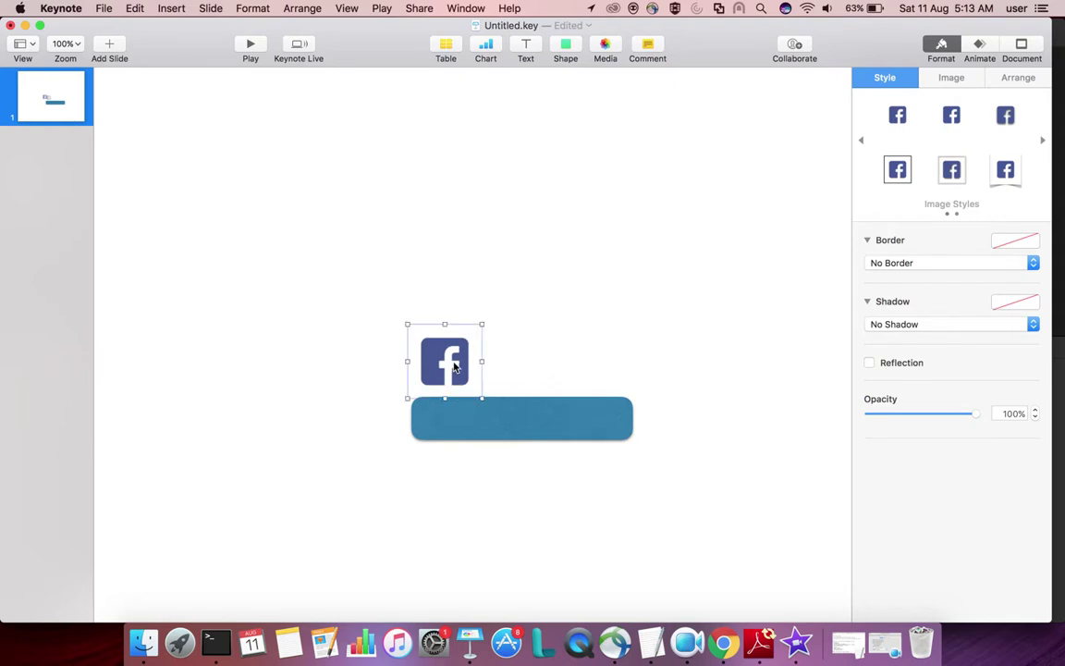
{"action": "left_click", "coordinate": [450, 416]}
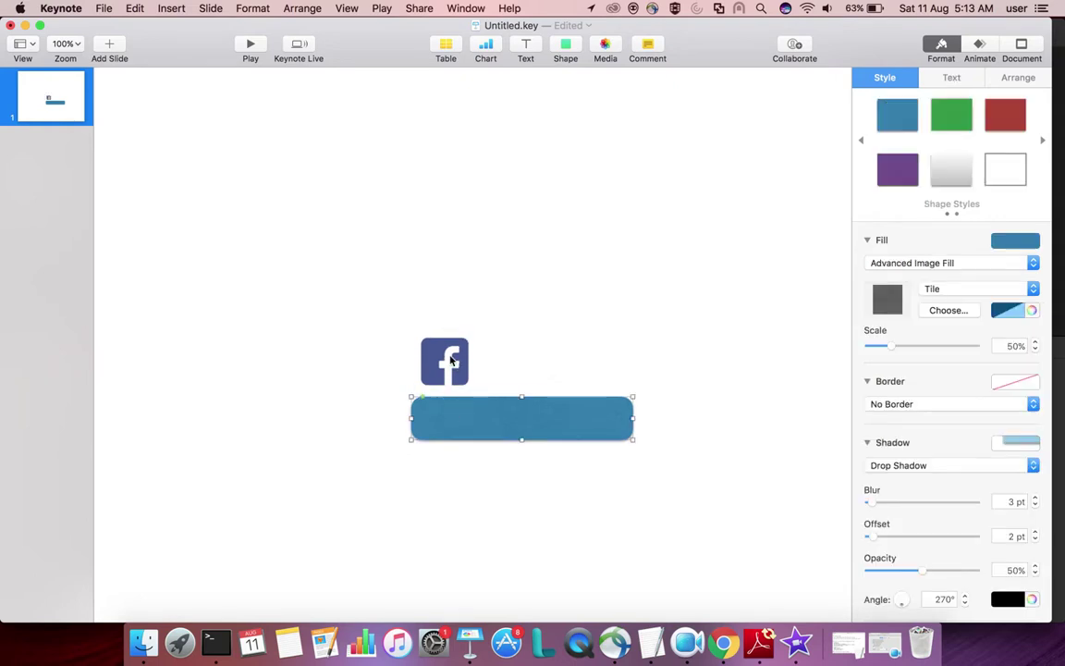
{"action": "left_click", "coordinate": [598, 258]}
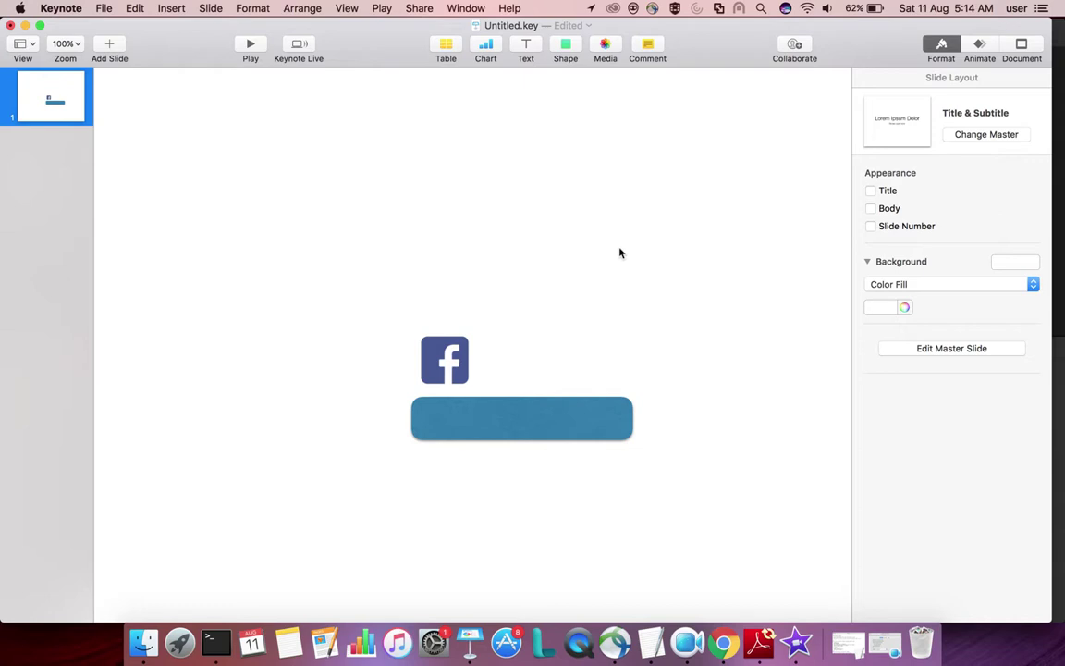
{"action": "left_click_drag", "start_coordinate": [456, 372], "coordinate": [450, 395]}
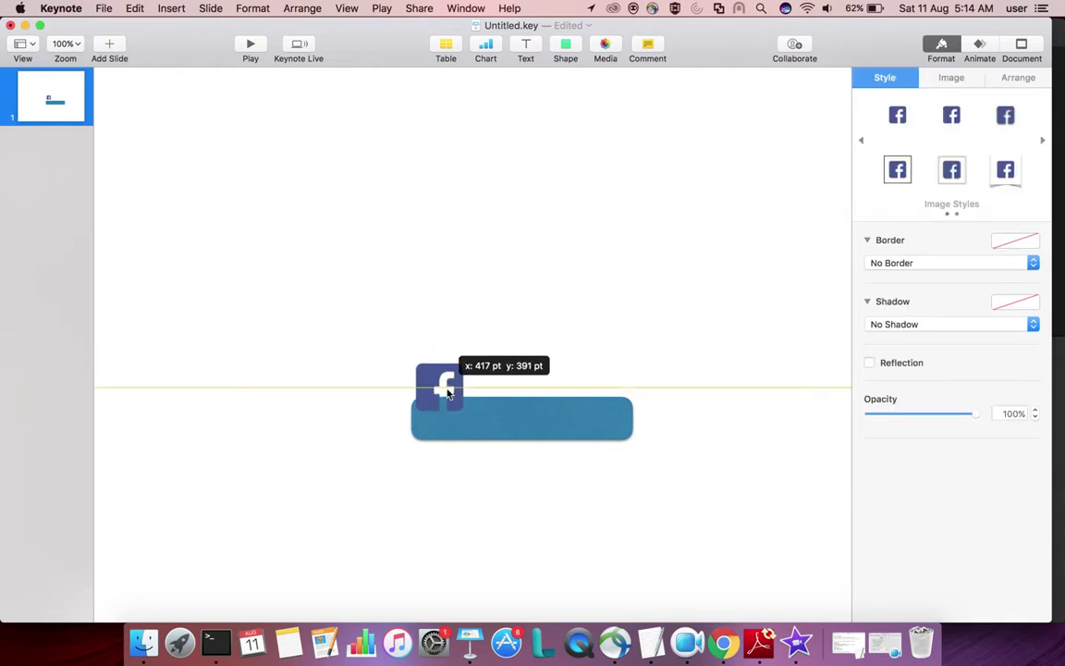
{"action": "left_click_drag", "start_coordinate": [450, 395], "coordinate": [451, 396]}
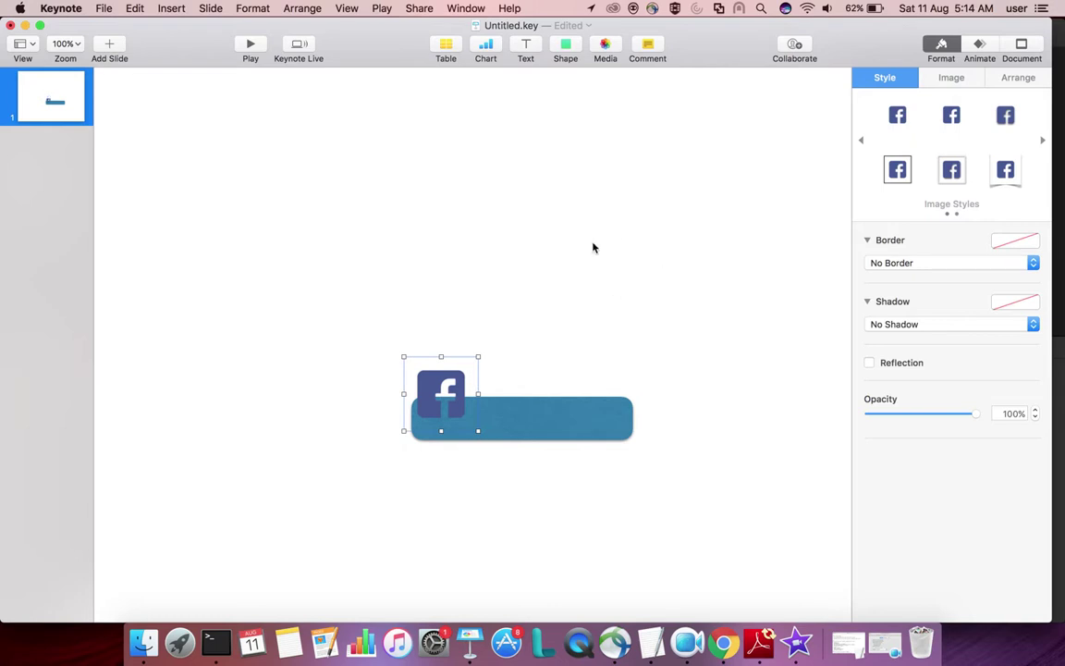
- Fill the bar with medium grey instead of blue
{"action": "left_click", "coordinate": [556, 434]}
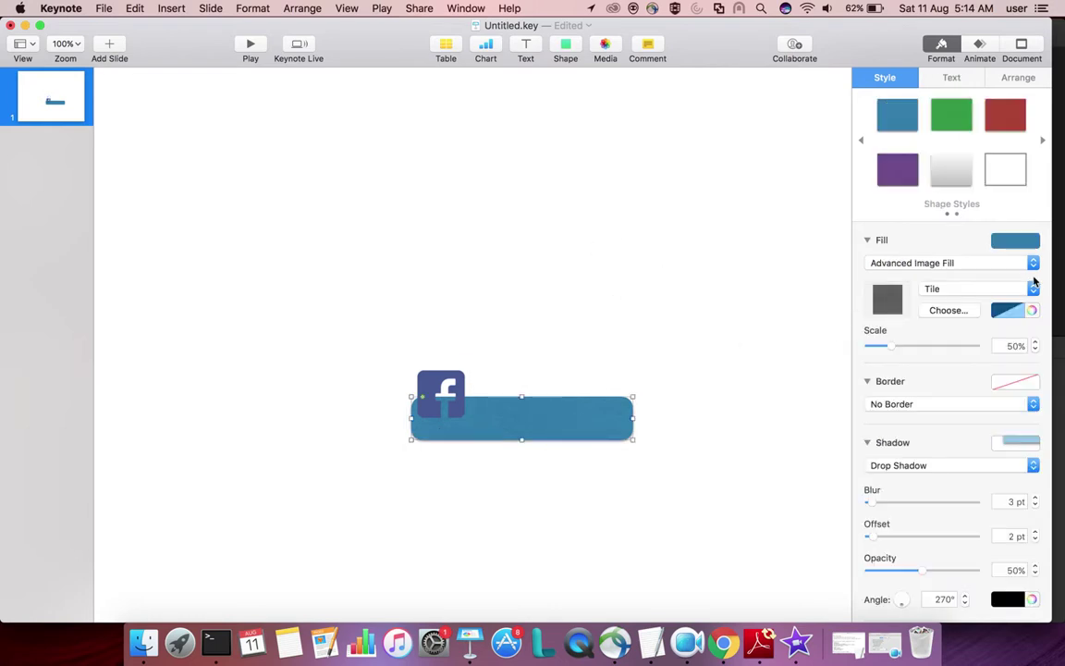
{"action": "left_click", "coordinate": [1027, 241]}
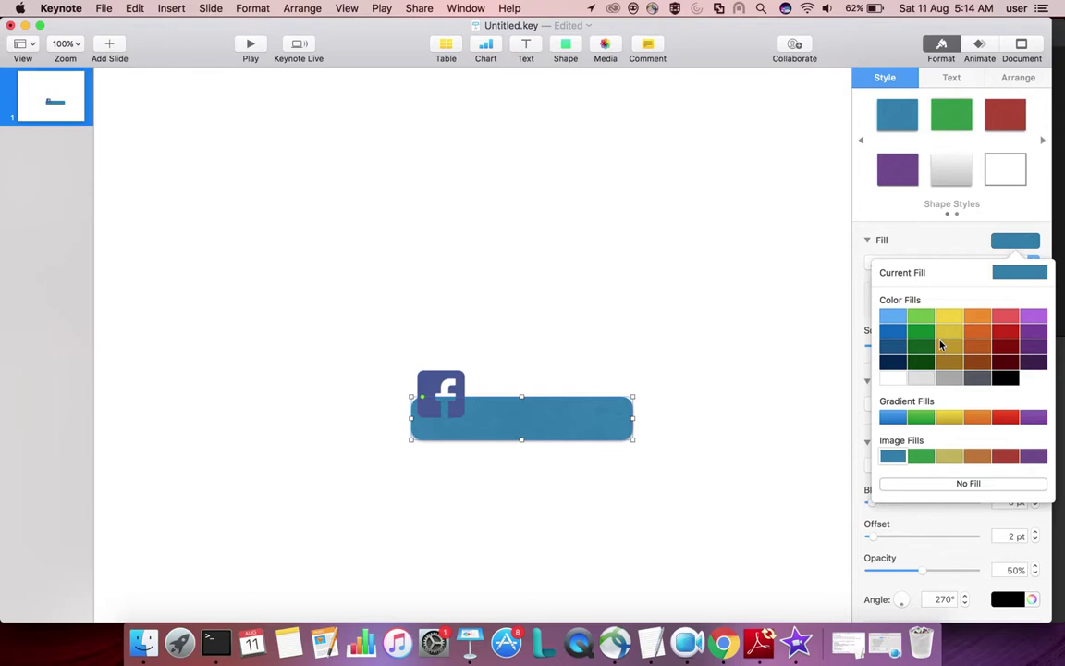
{"action": "left_click", "coordinate": [959, 379]}
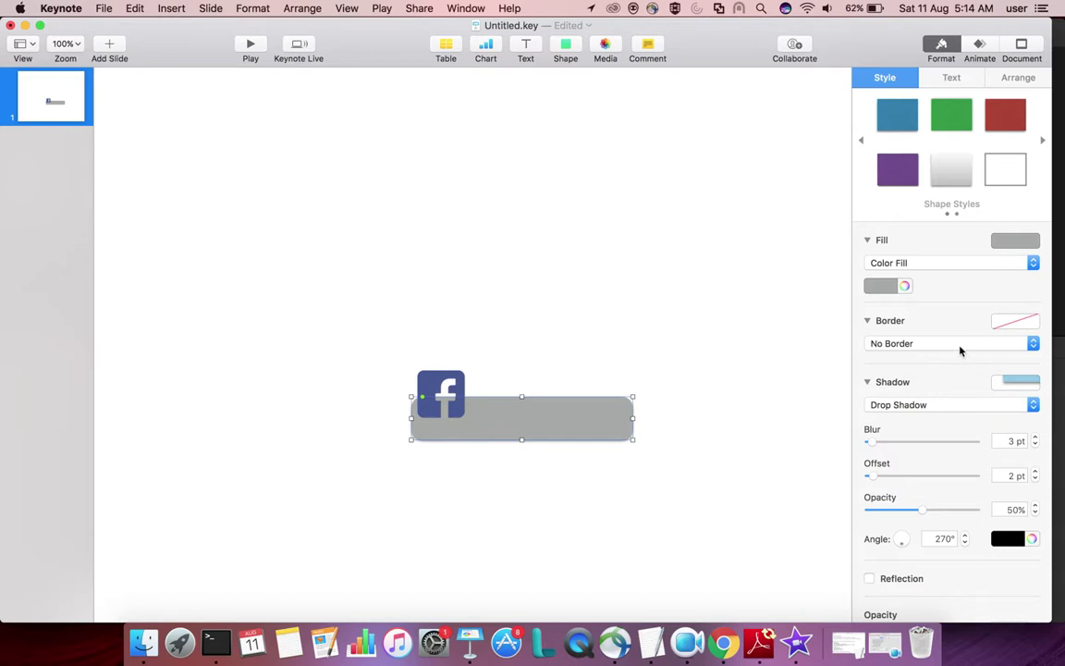
- Apply the Contact Shadow preset to the grey bar
{"action": "left_click", "coordinate": [1021, 382]}
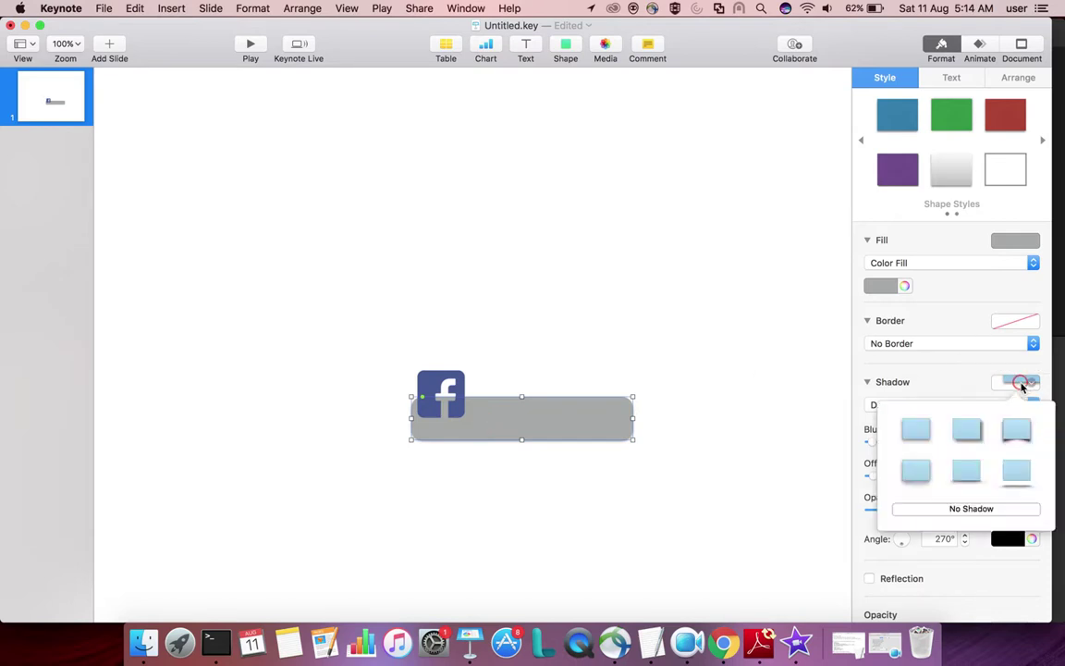
{"action": "left_click", "coordinate": [1016, 472]}
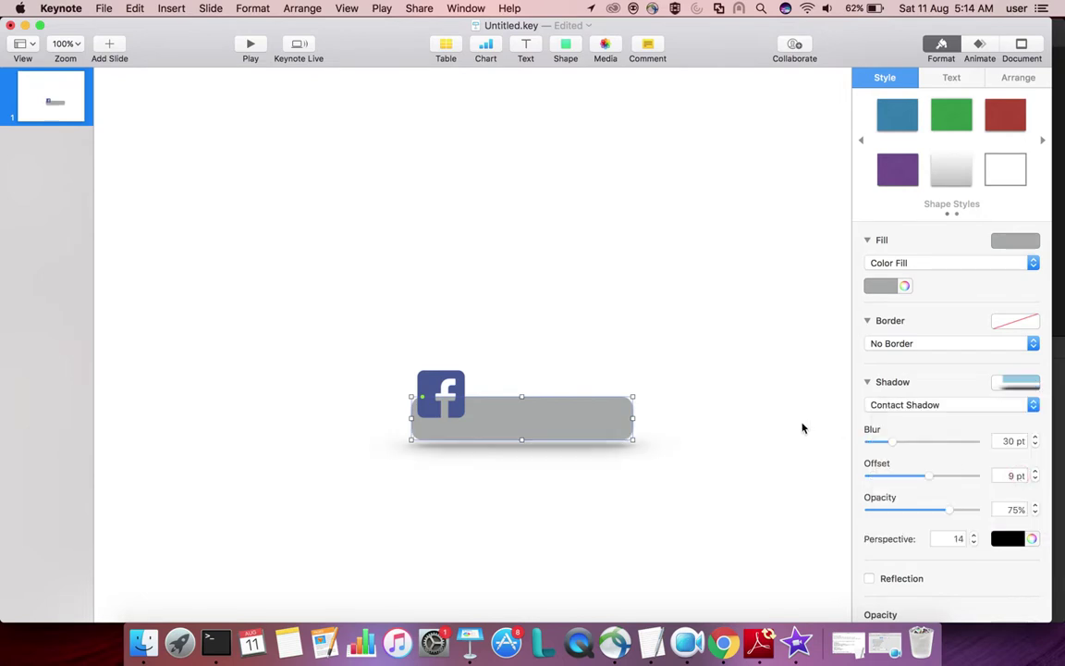
{"action": "left_click", "coordinate": [397, 349]}
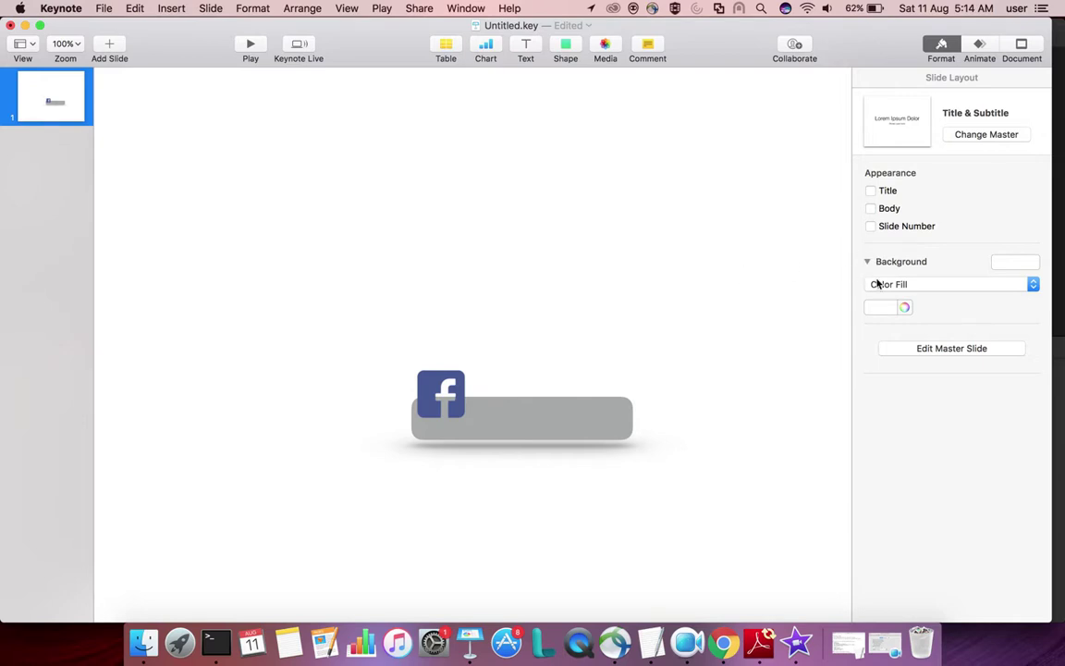
- Apply the same Contact Shadow preset to the Facebook icon
{"action": "left_click", "coordinate": [430, 385]}
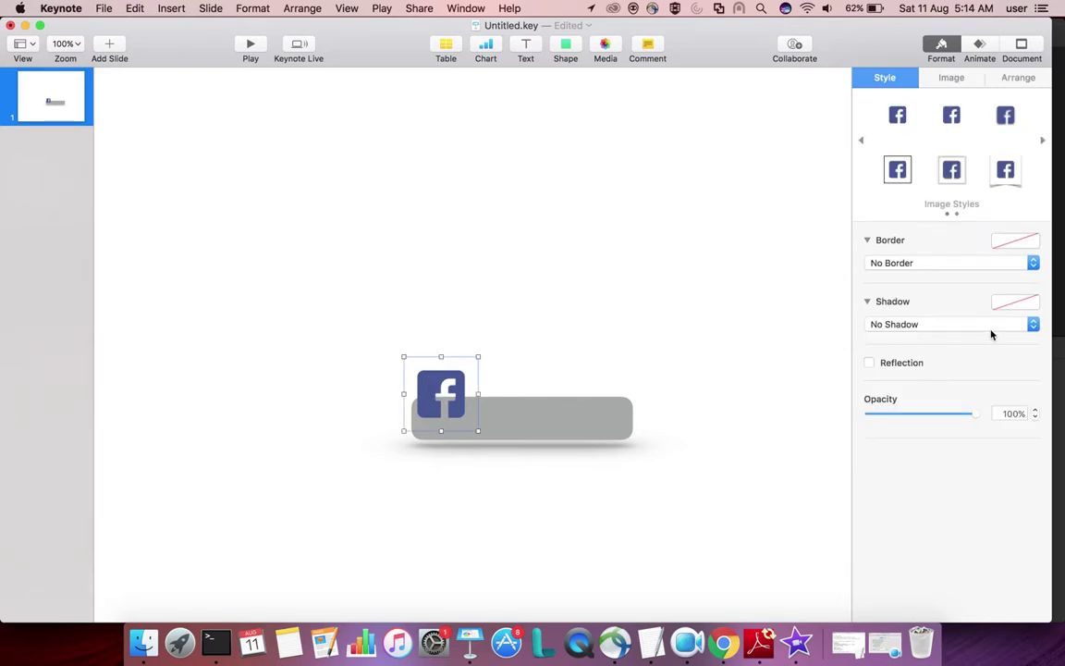
{"action": "left_click", "coordinate": [1027, 324]}
{"action": "left_click", "coordinate": [1023, 326]}
{"action": "left_click", "coordinate": [1025, 303]}
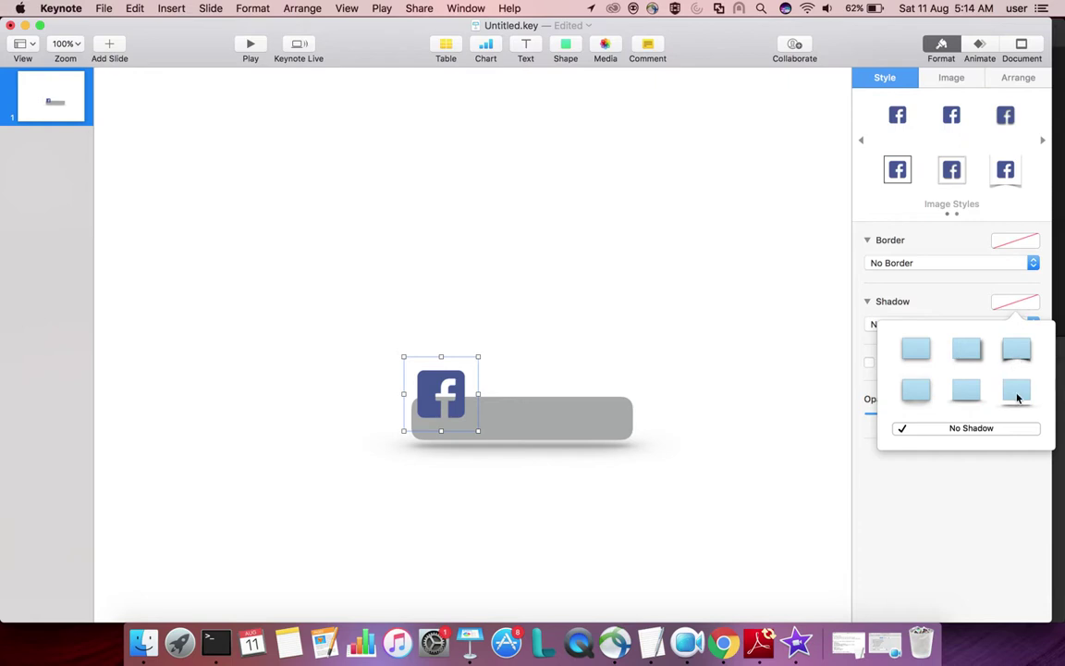
{"action": "left_click", "coordinate": [1016, 390]}
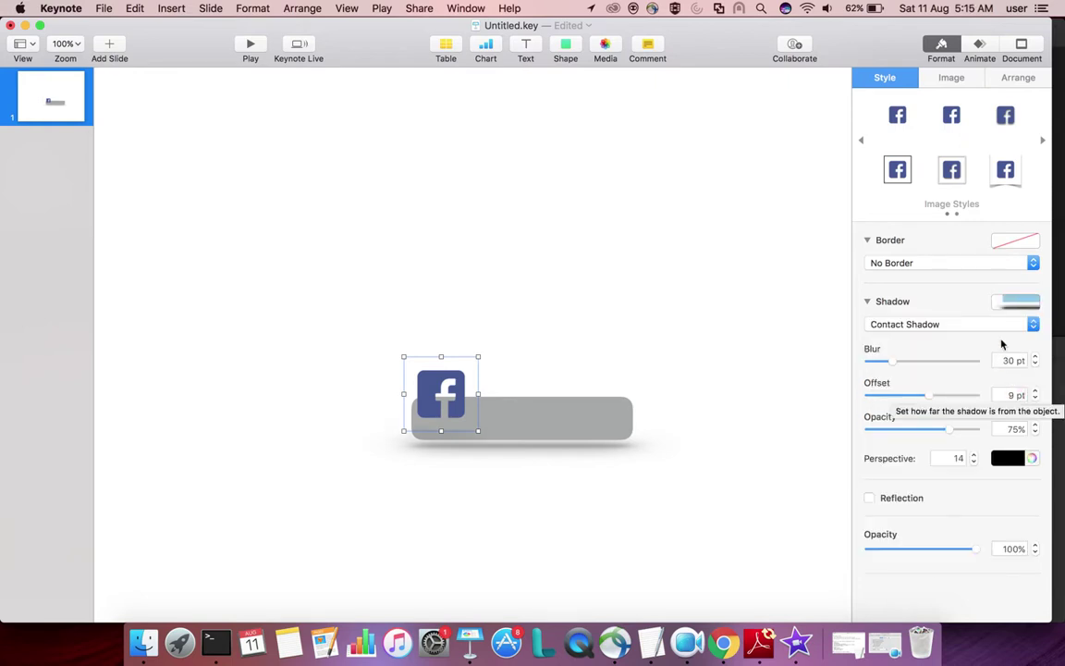
{"action": "left_click", "coordinate": [605, 314]}
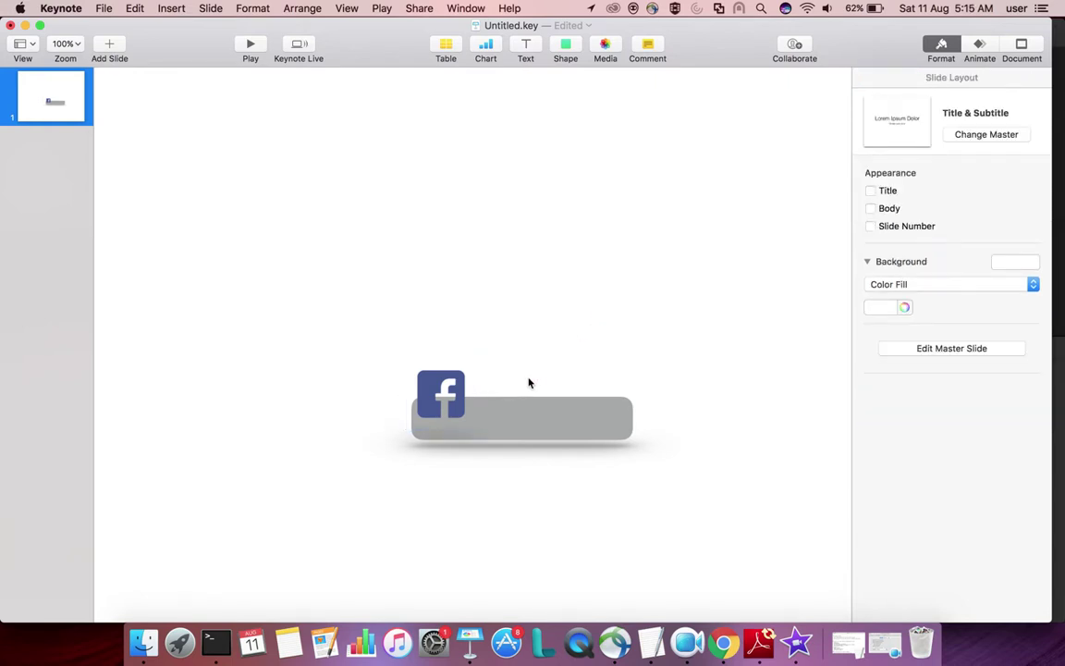
{"action": "left_click", "coordinate": [493, 423]}
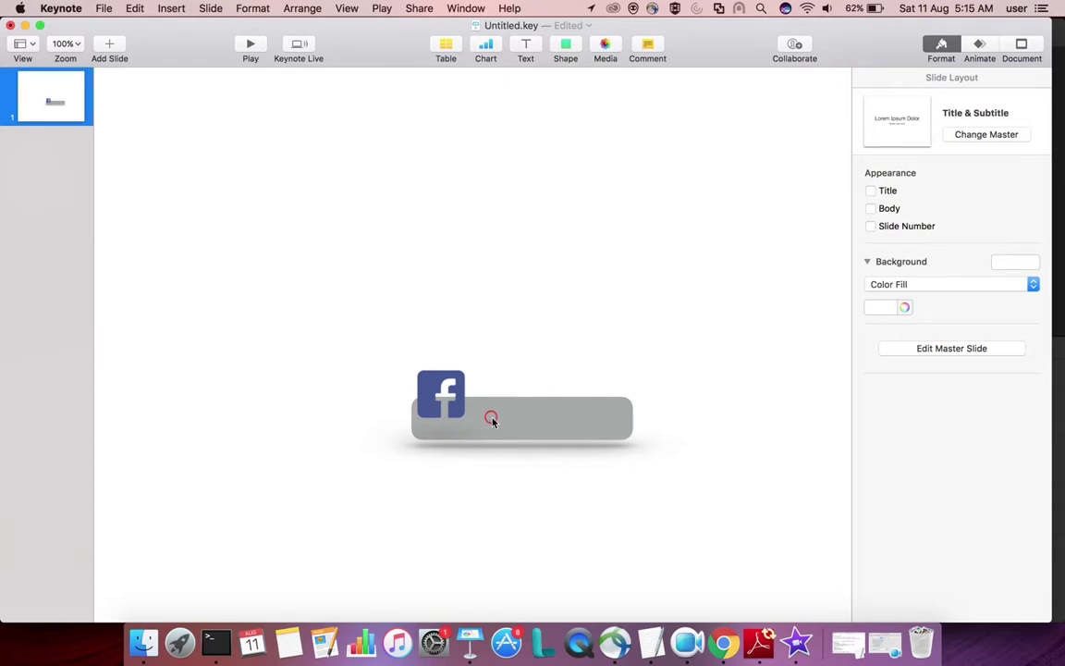
- Add a text box on the grey bar reading 'LittleMedia'
{"action": "left_click", "coordinate": [526, 48]}
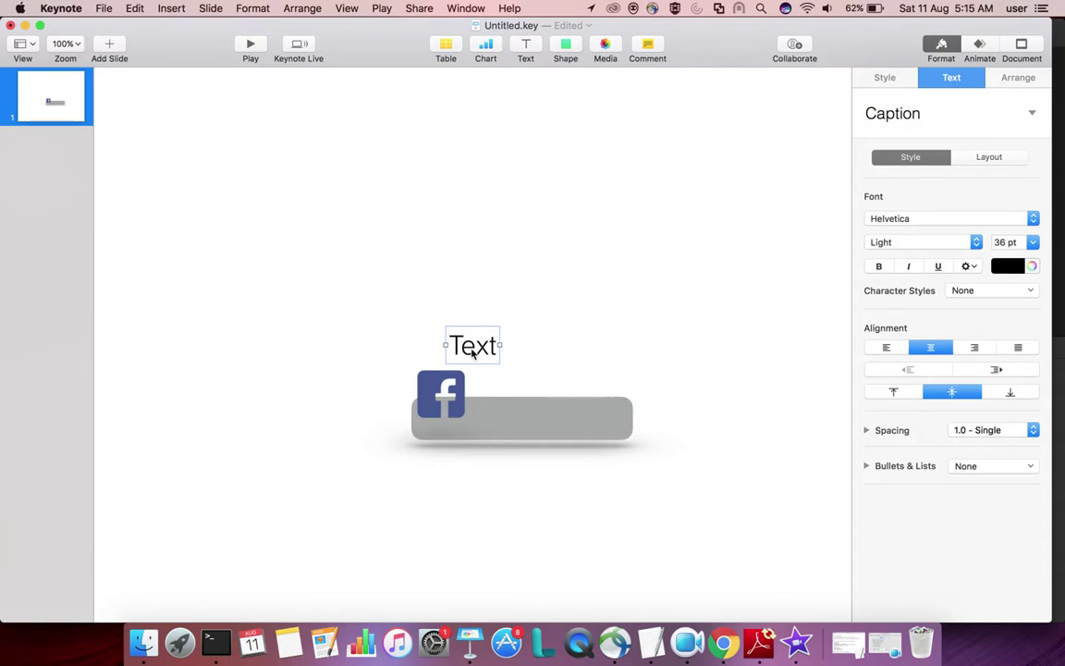
{"action": "mouse_move", "coordinate": [471, 349]}
{"action": "left_mouse_down"}
{"action": "mouse_move", "coordinate": [503, 365]}
{"action": "mouse_move", "coordinate": [499, 425]}
{"action": "left_mouse_up"}
{"action": "double_click", "coordinate": [500, 425]}
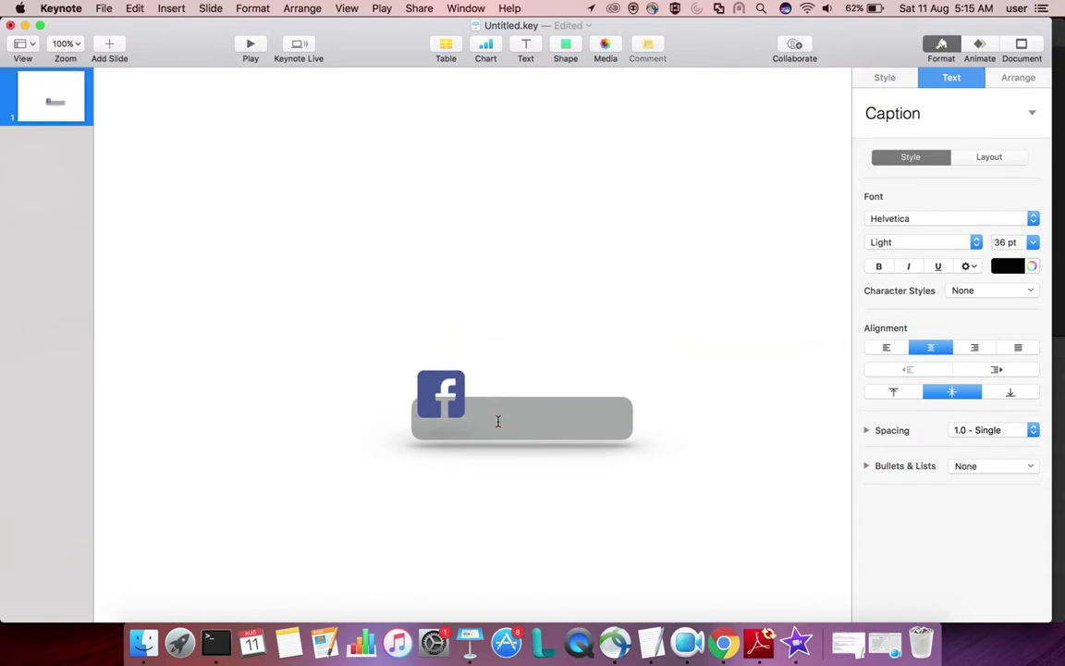
{"action": "type", "text": "Littl"}
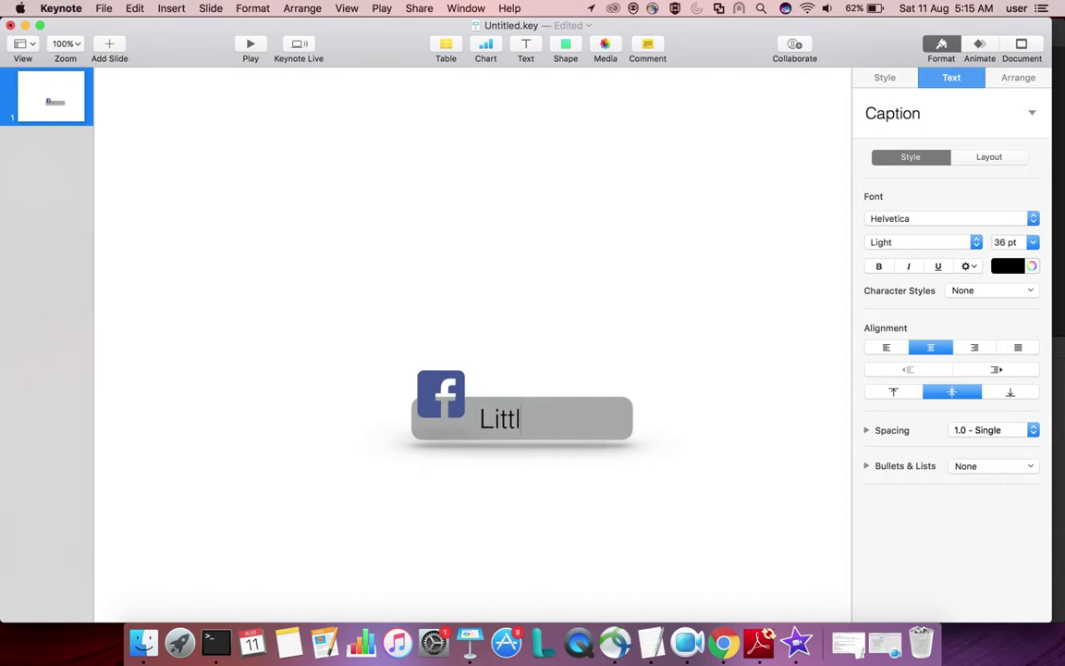
{"action": "type", "text": "eMedia"}
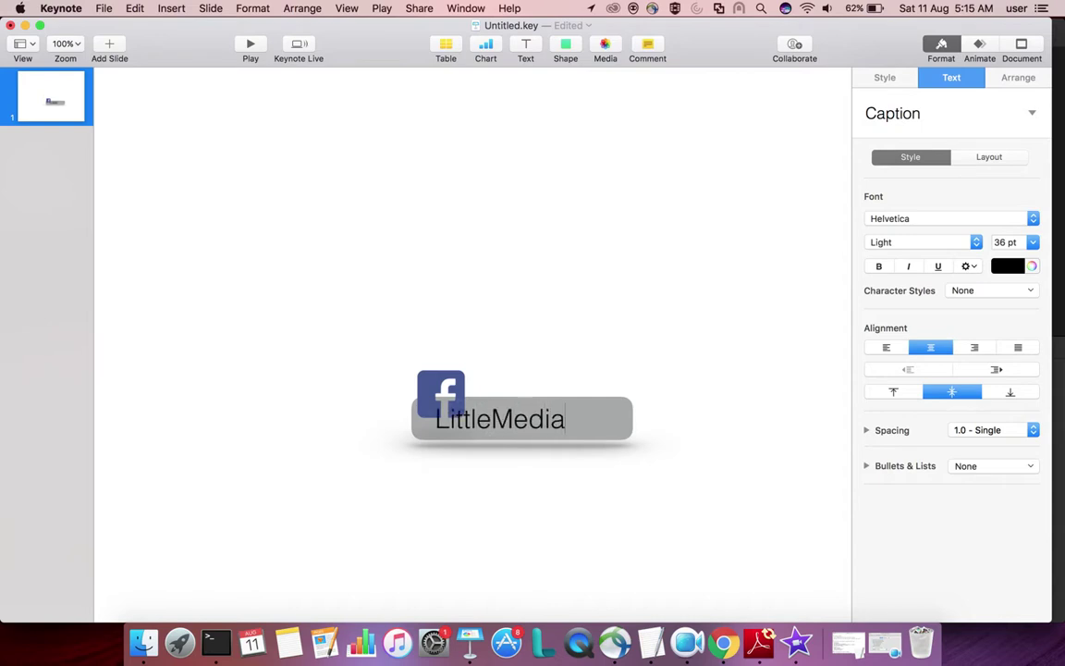
- Format the LittleMedia caption as 24 pt bold
{"action": "double_click", "coordinate": [547, 422]}
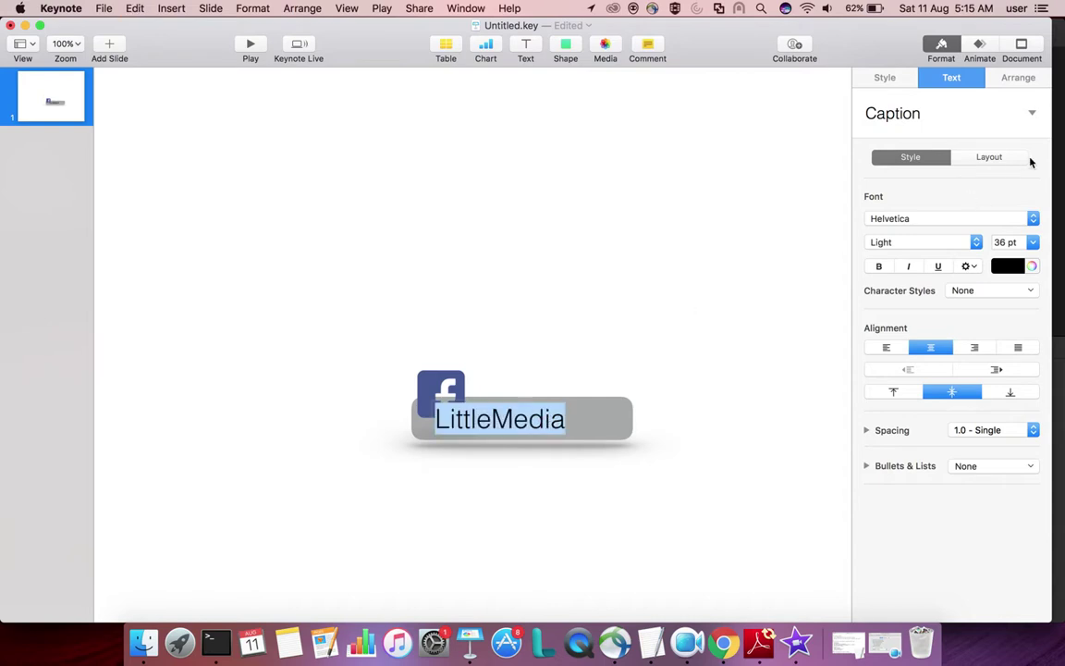
{"action": "left_click", "coordinate": [1034, 244]}
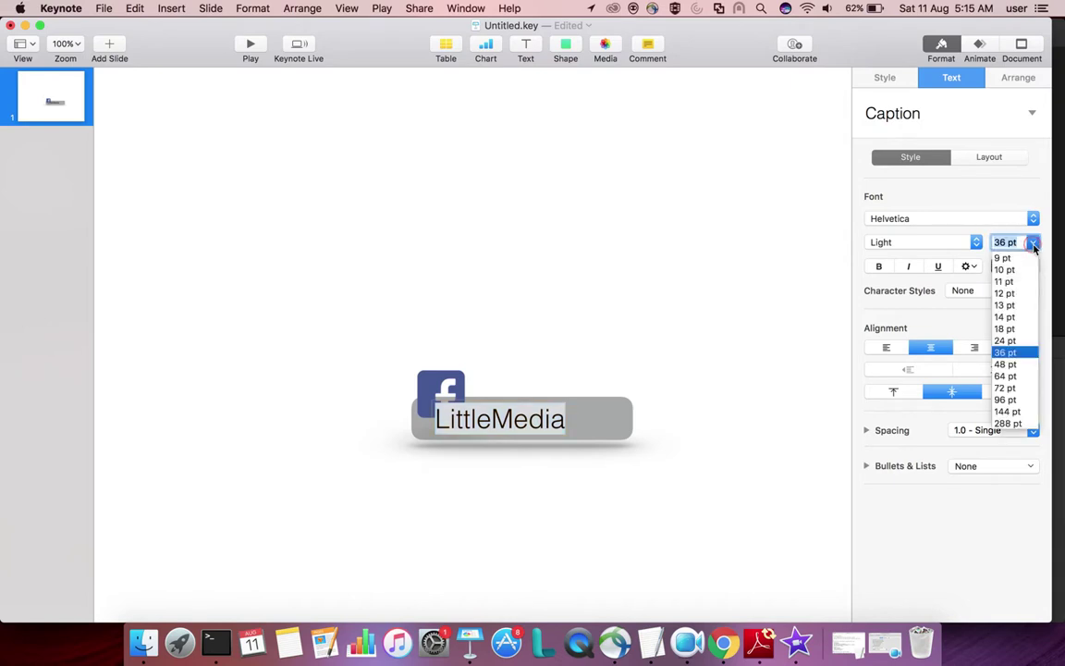
{"action": "left_click", "coordinate": [1008, 317]}
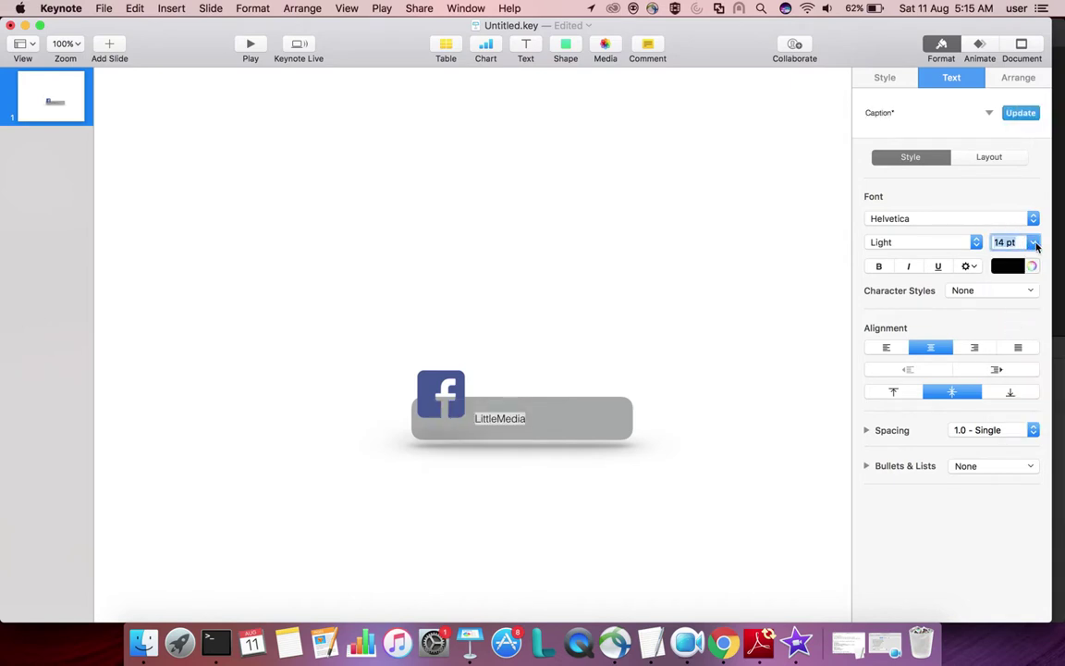
{"action": "left_click", "coordinate": [1034, 243]}
{"action": "left_click", "coordinate": [1014, 342]}
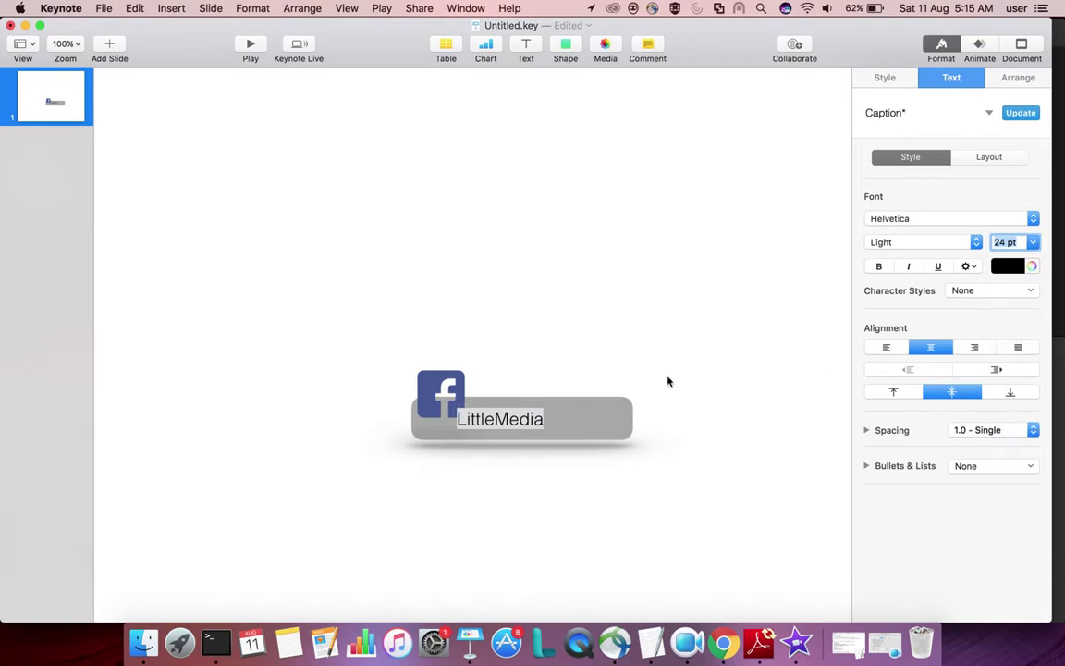
{"action": "key", "text": "super+b"}
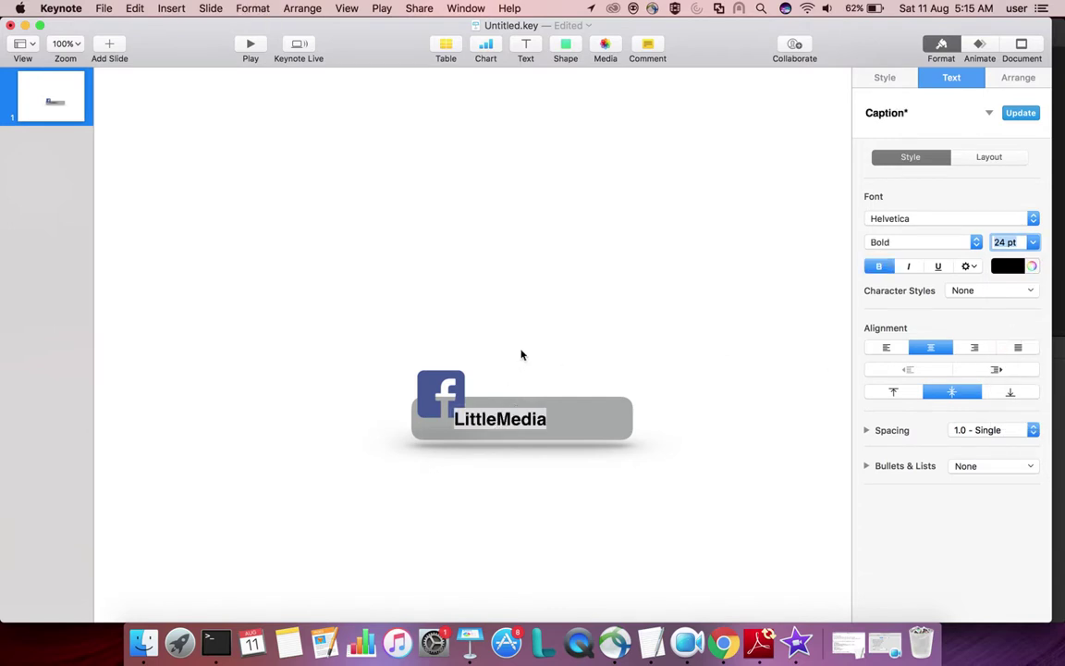
{"action": "left_click", "coordinate": [522, 303]}
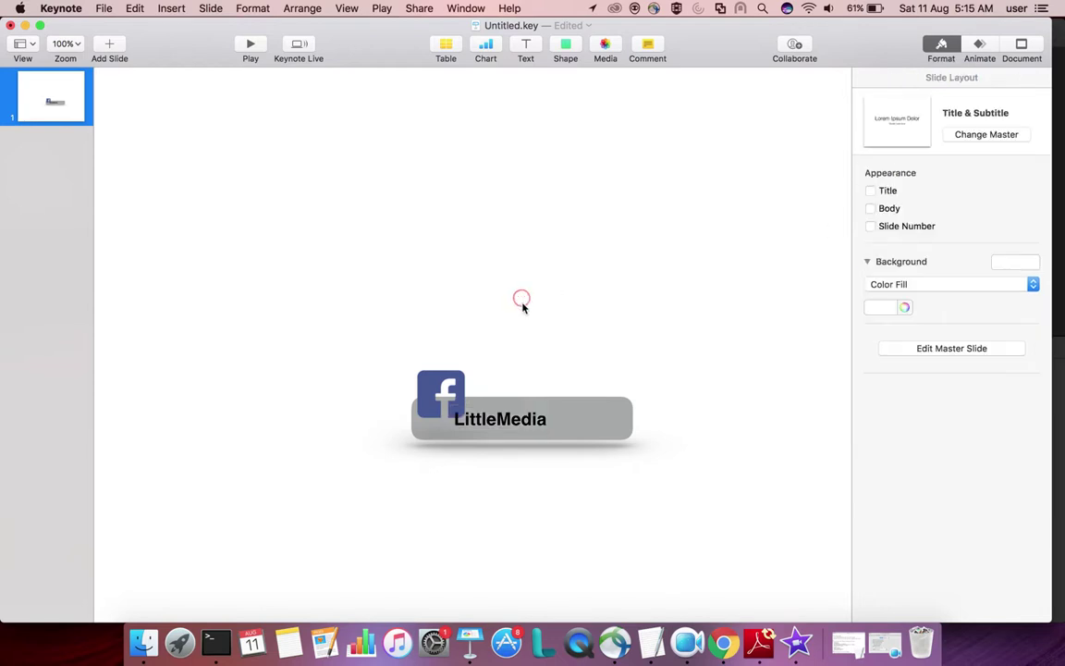
- Shift the LittleMedia text box further right along the grey bar
{"action": "left_click_drag", "start_coordinate": [498, 426], "coordinate": [519, 426]}
{"action": "left_click", "coordinate": [450, 398]}
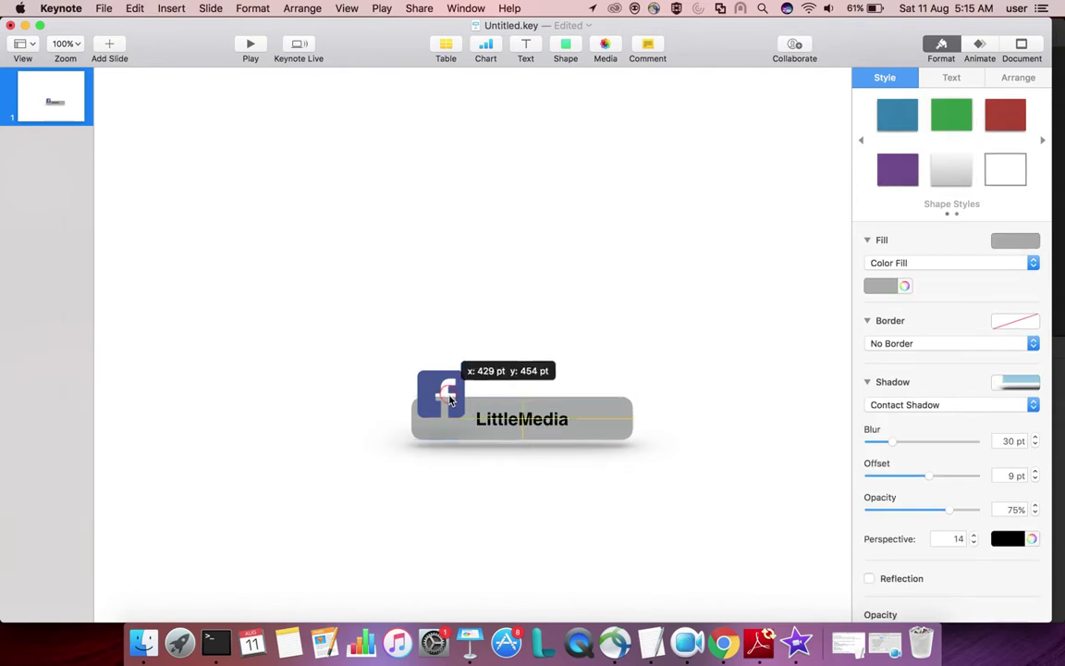
{"action": "left_click", "coordinate": [503, 358]}
- Nudge the Facebook icon slightly down and right onto the bar's left end
{"action": "left_click", "coordinate": [444, 379]}
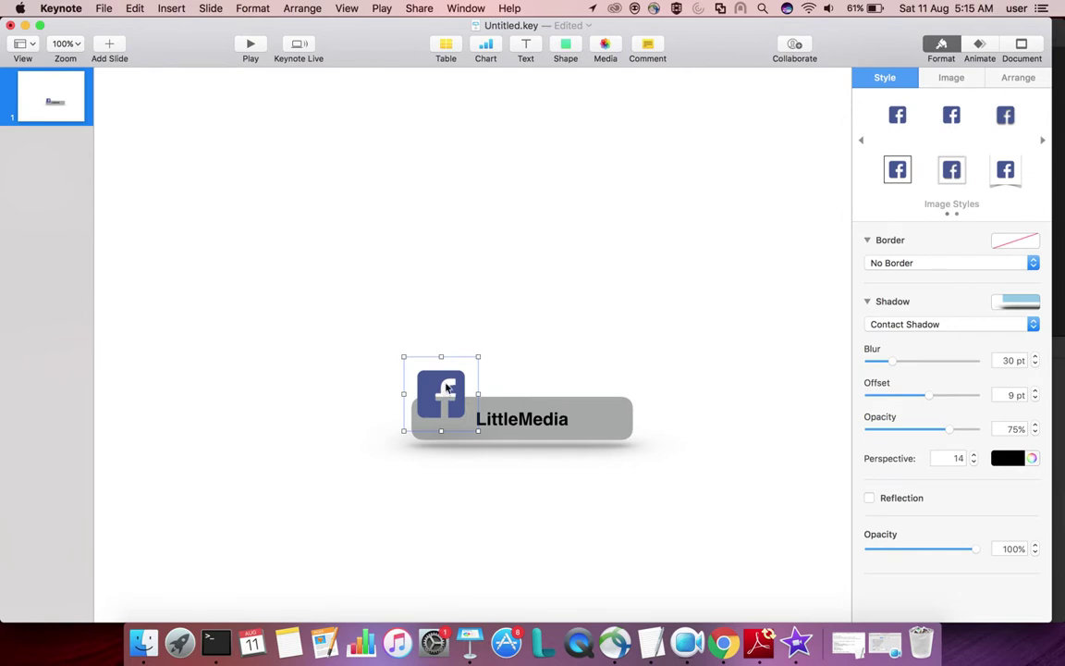
{"action": "left_click", "coordinate": [407, 350]}
{"action": "left_click", "coordinate": [407, 349]}
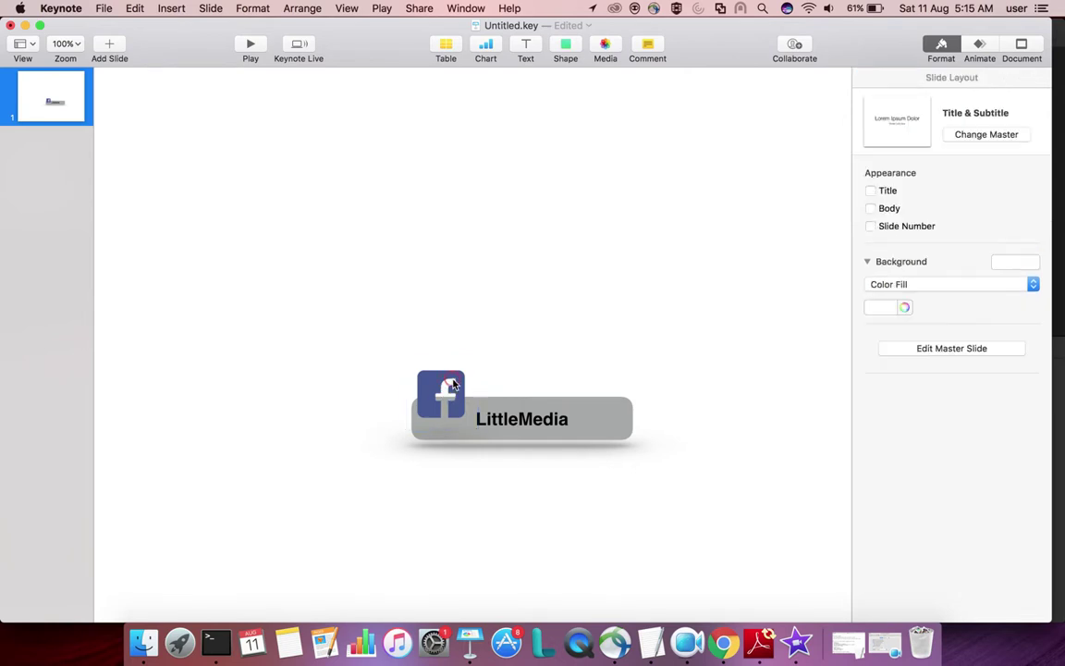
{"action": "left_click", "coordinate": [450, 389]}
{"action": "left_click_drag", "start_coordinate": [426, 385], "coordinate": [425, 394]}
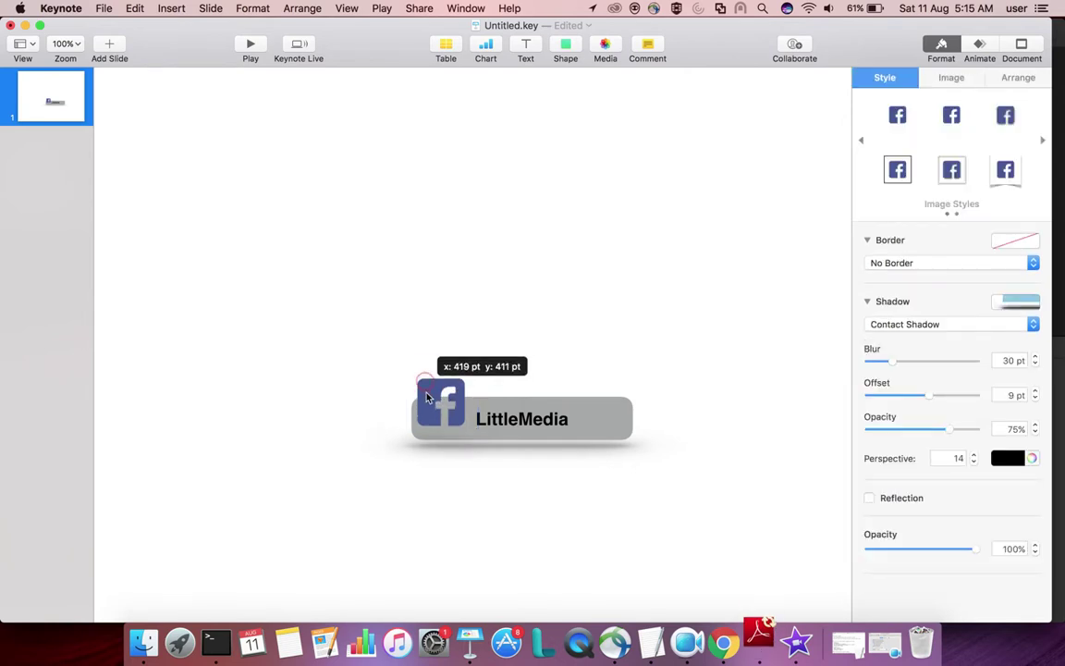
{"action": "left_click_drag", "start_coordinate": [426, 389], "coordinate": [432, 391]}
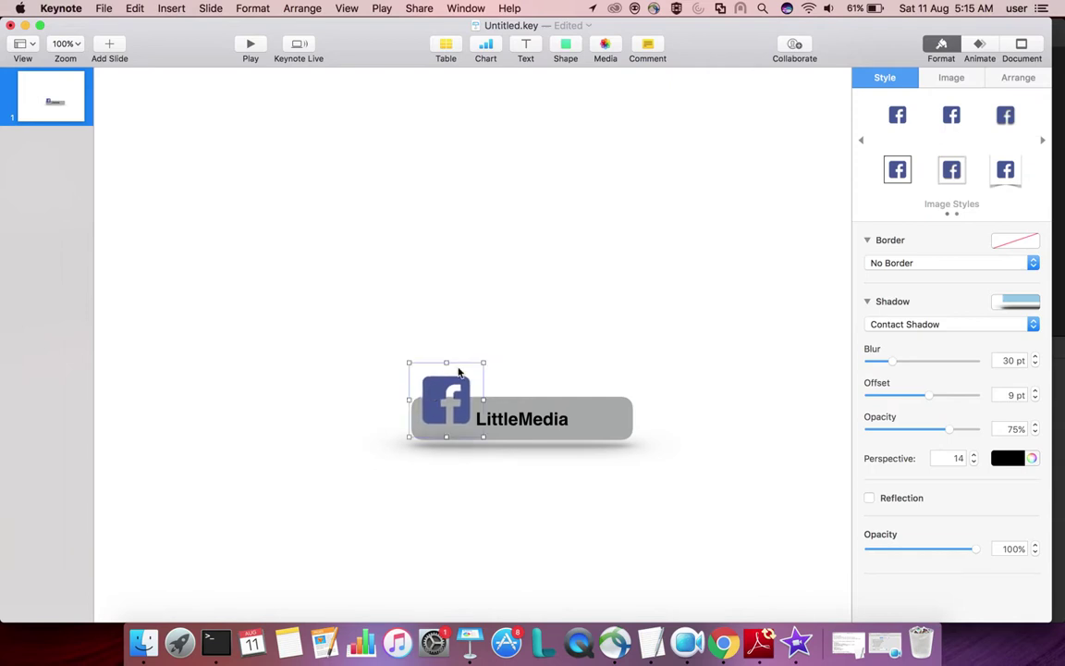
{"action": "left_click", "coordinate": [564, 324]}
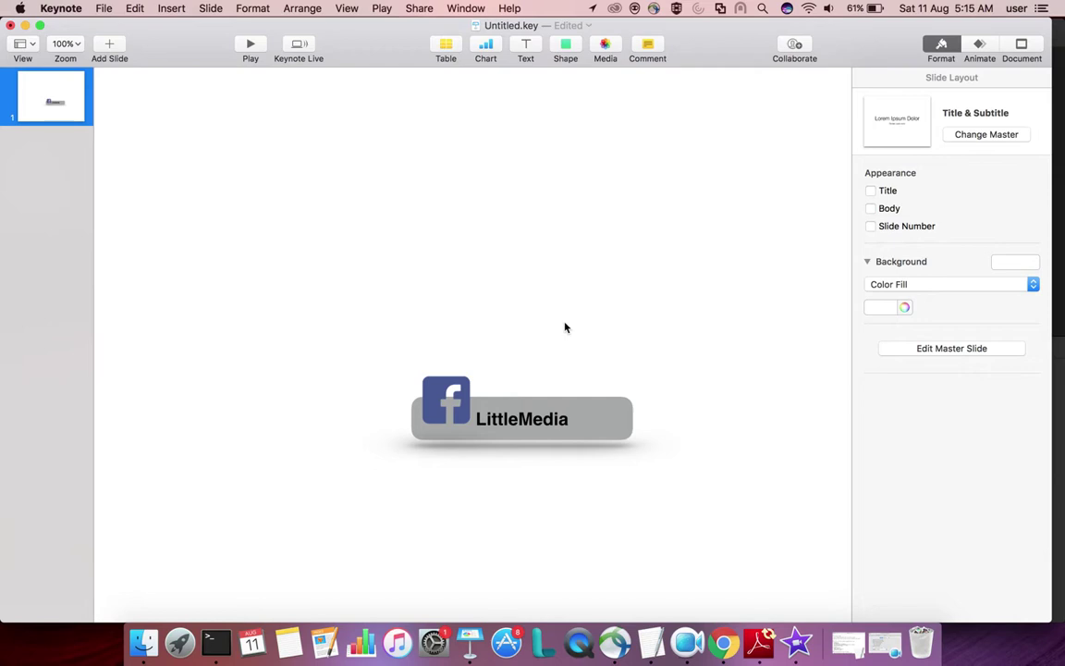
- Set the slide background to No Fill and begin a PNG image export
{"action": "left_click", "coordinate": [935, 284]}
{"action": "left_click", "coordinate": [911, 269]}
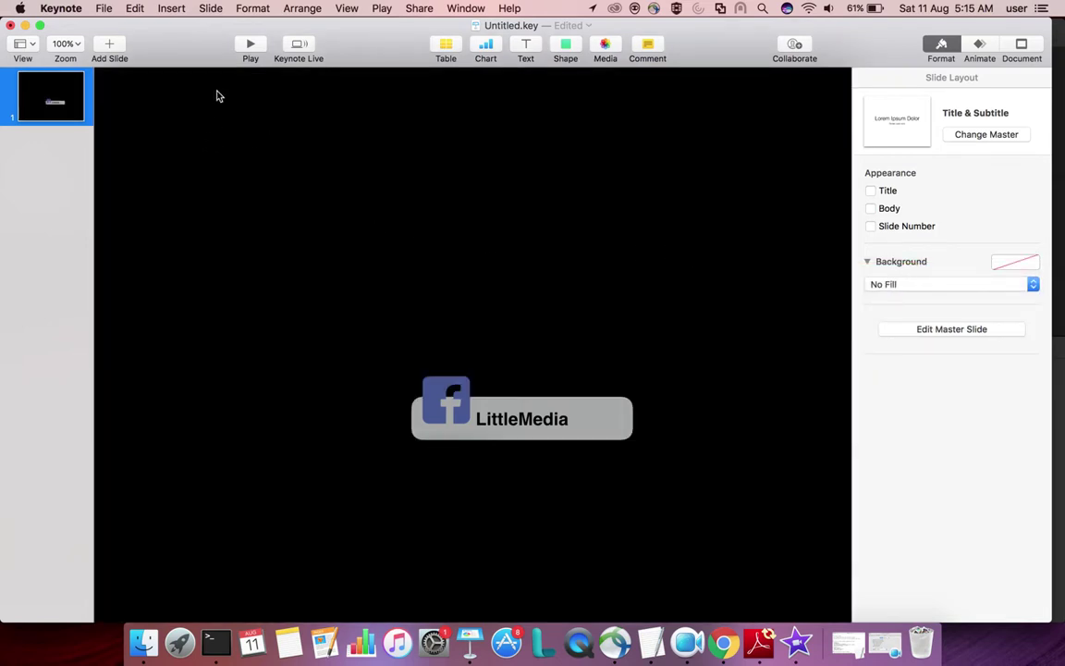
{"action": "left_click", "coordinate": [104, 10]}
{"action": "mouse_move", "coordinate": [126, 161]}
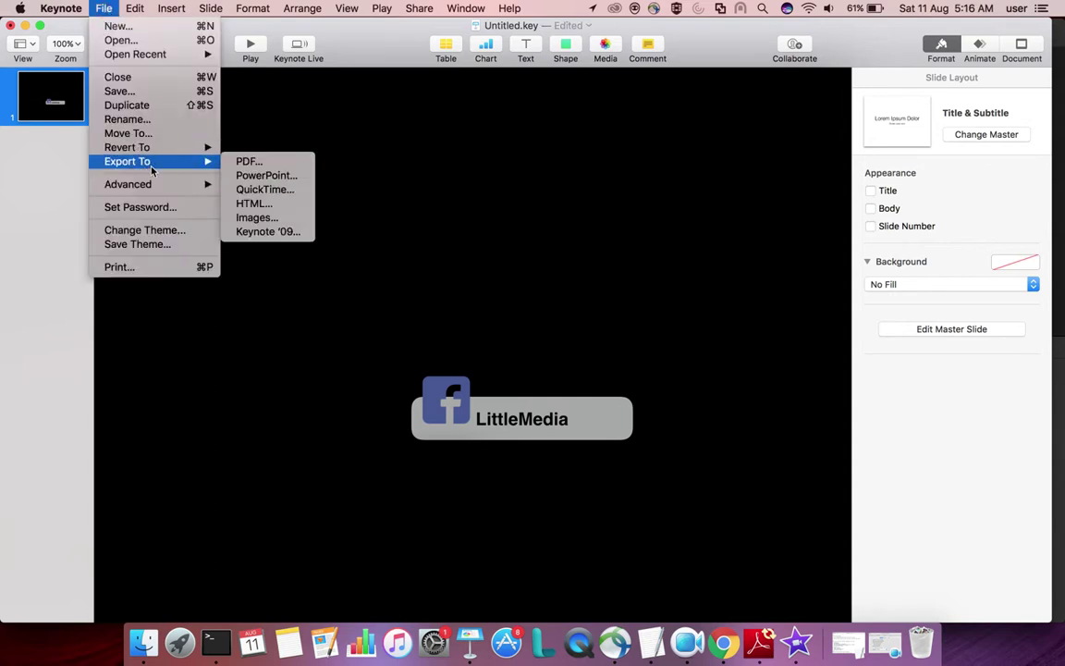
{"action": "left_click", "coordinate": [256, 218]}
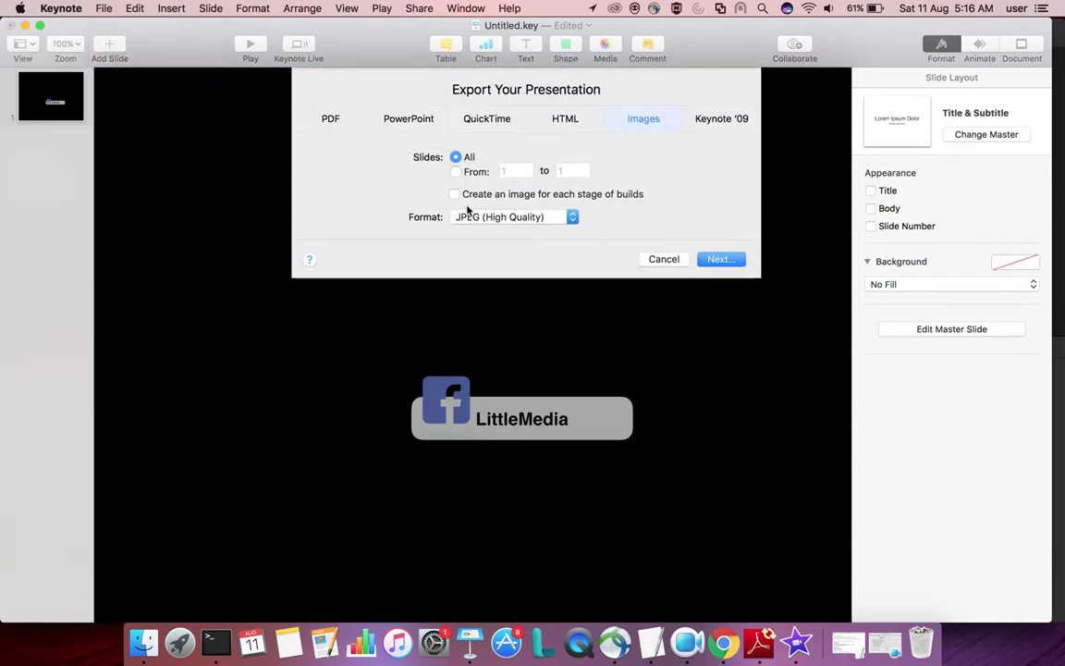
{"action": "left_click", "coordinate": [570, 218]}
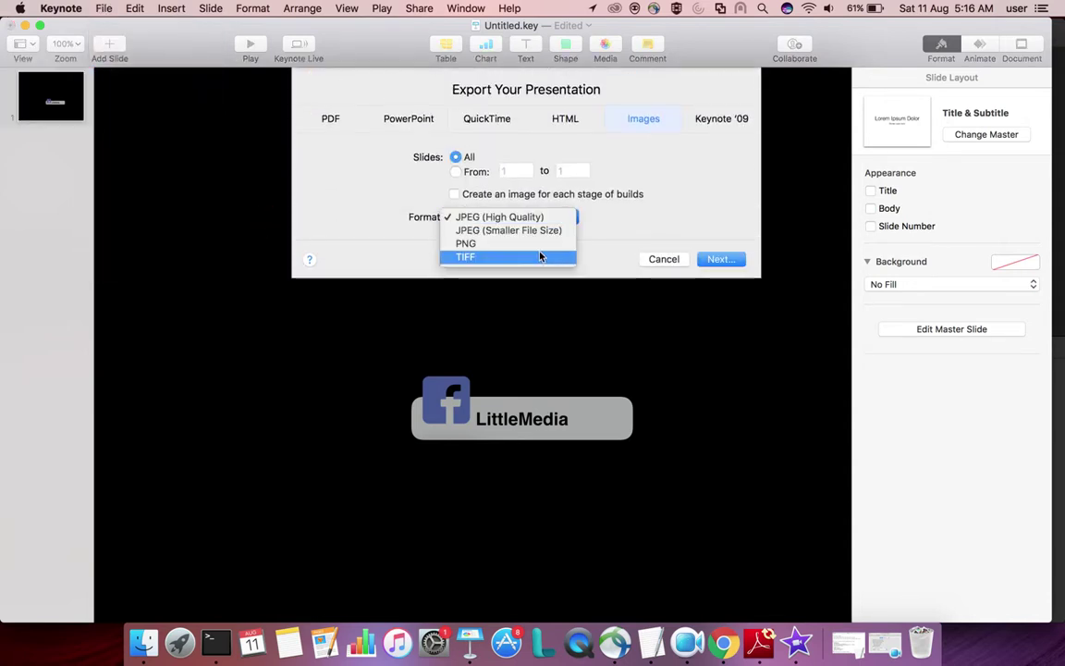
{"action": "left_click", "coordinate": [536, 241]}
{"action": "left_click", "coordinate": [570, 218]}
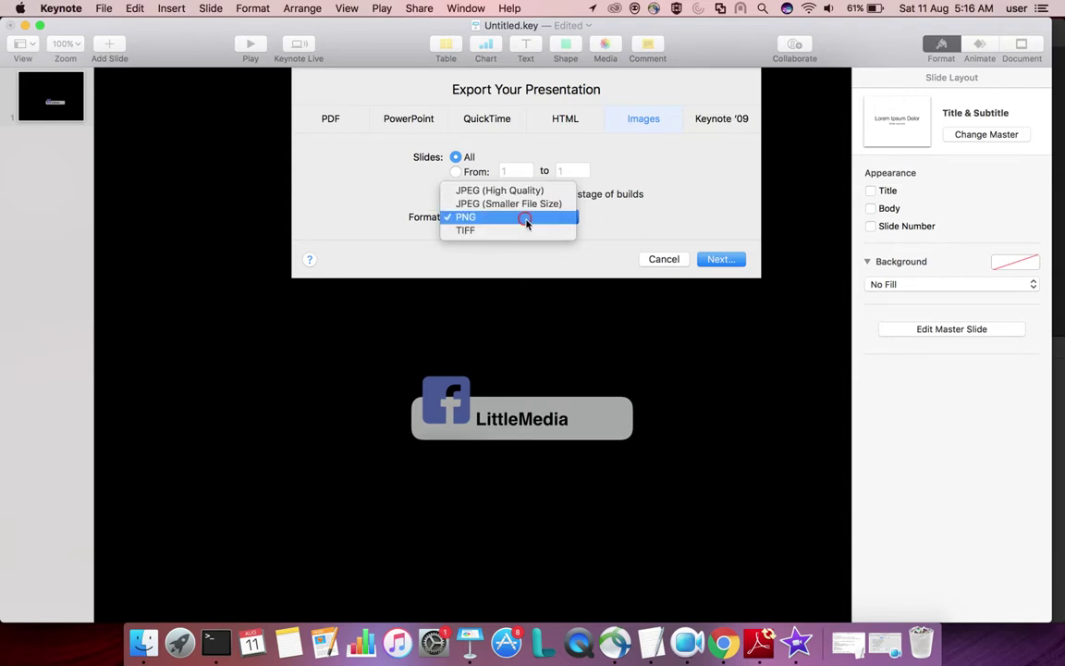
{"action": "left_click", "coordinate": [518, 216]}
- Create a new logos folder inside Desktop > 1yu as the save location
{"action": "left_click", "coordinate": [720, 259]}
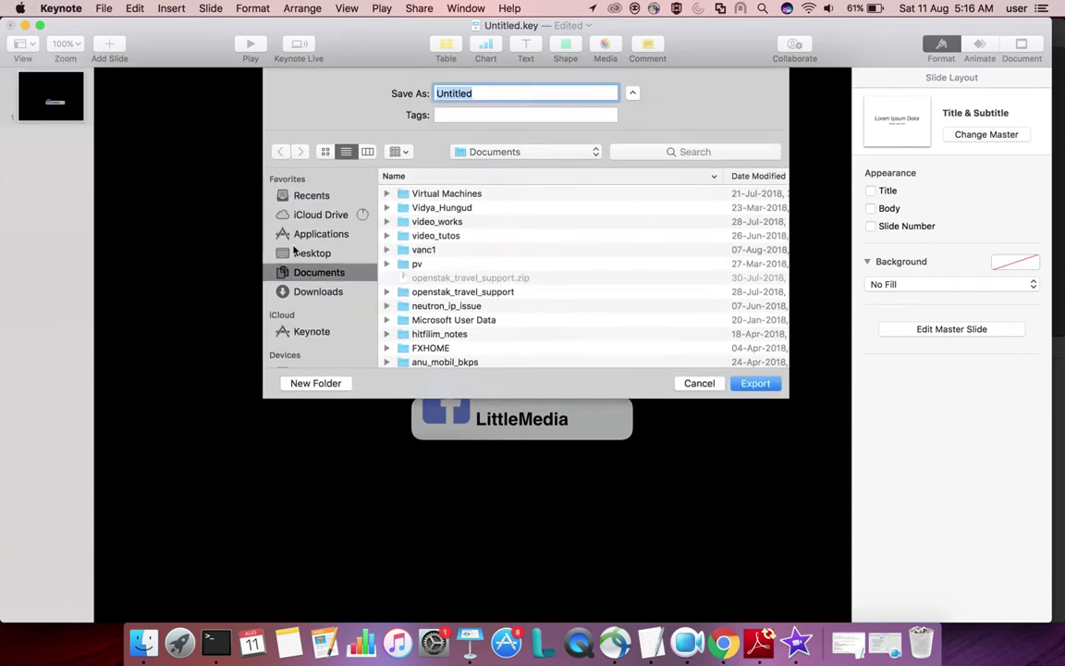
{"action": "left_click", "coordinate": [306, 256]}
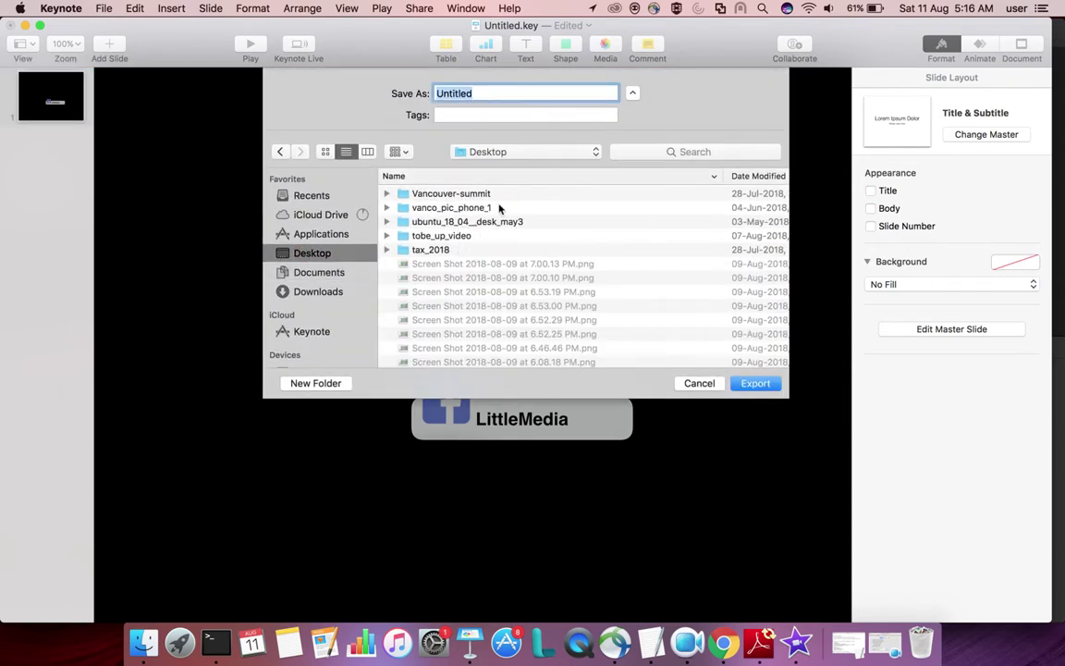
{"action": "scroll", "coordinate": [537, 283], "scroll_direction": "down", "scroll_amount": 10}
{"action": "scroll", "coordinate": [537, 283], "scroll_direction": "down", "scroll_amount": 10}
{"action": "left_click", "coordinate": [433, 348]}
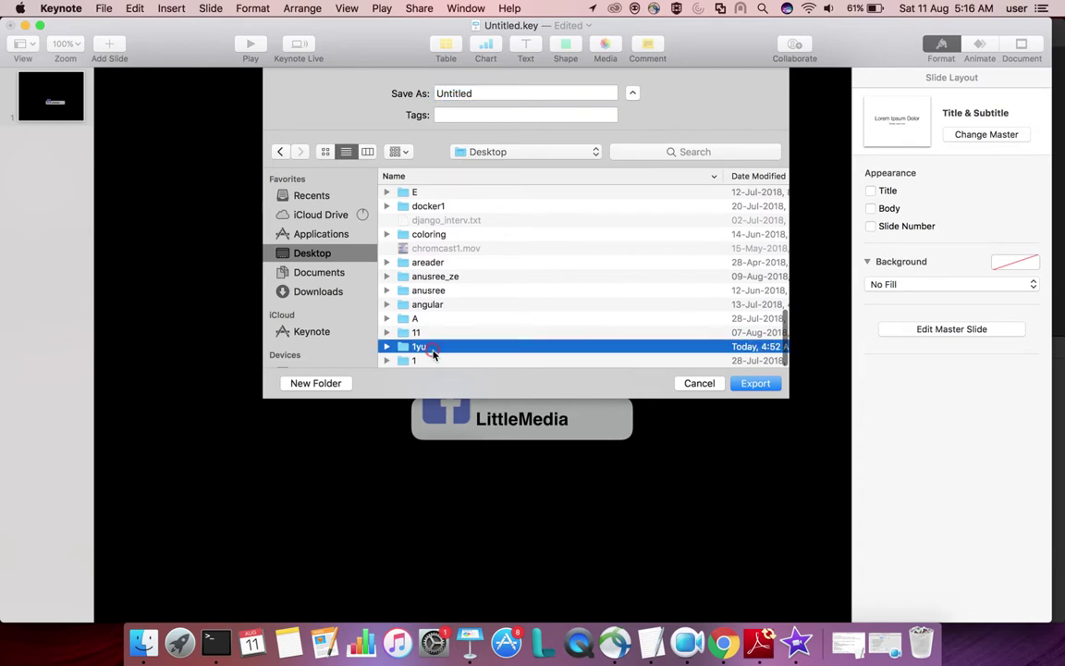
{"action": "double_click", "coordinate": [433, 349]}
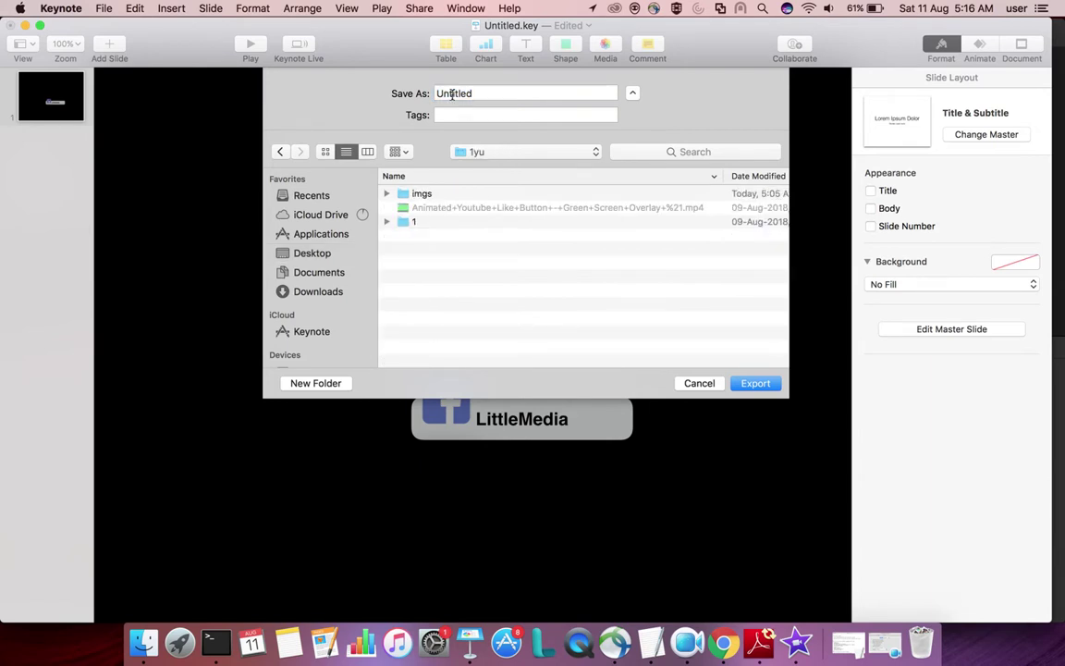
{"action": "left_click", "coordinate": [326, 387]}
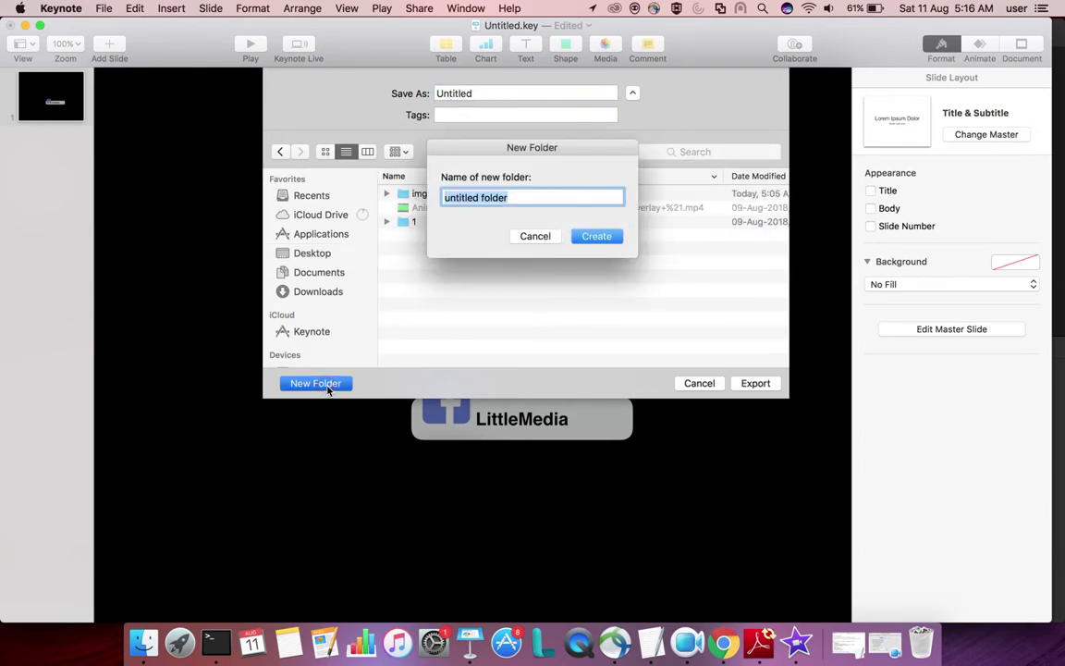
{"action": "type", "text": "logos"}
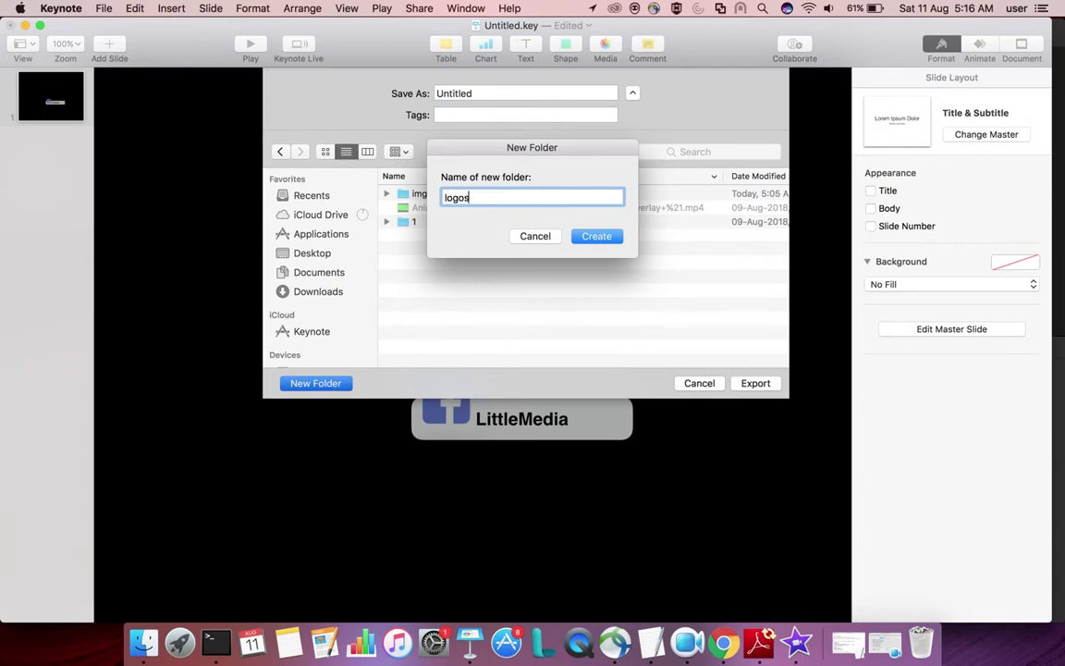
{"action": "key", "text": "Return"}
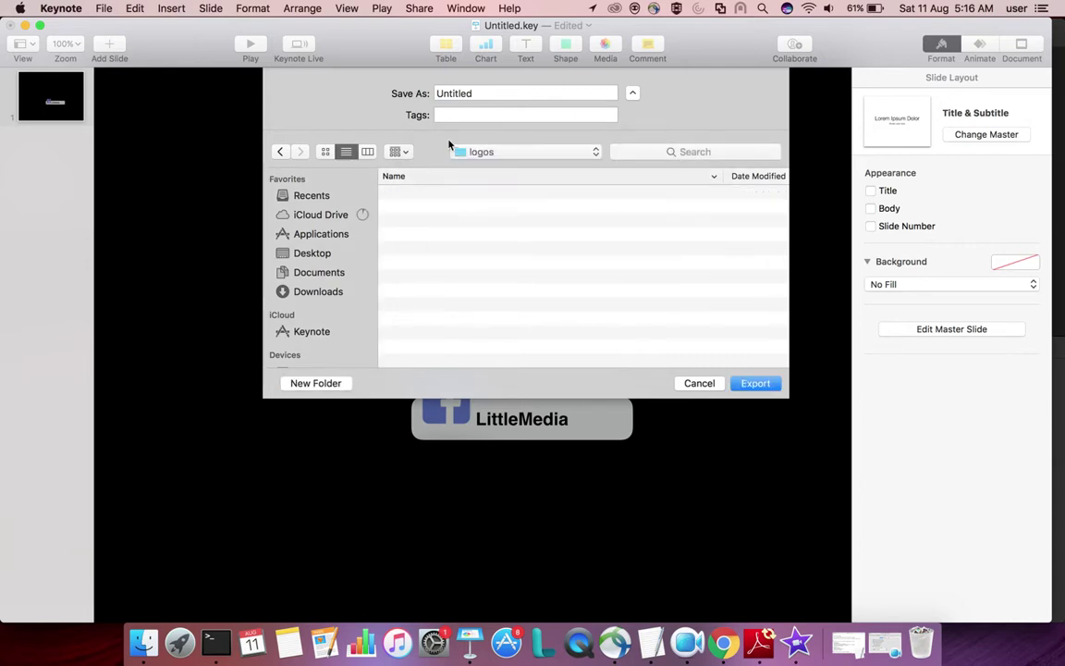
- Export the PNG under the name fb
{"action": "double_click", "coordinate": [483, 94]}
{"action": "type", "text": "fb"}
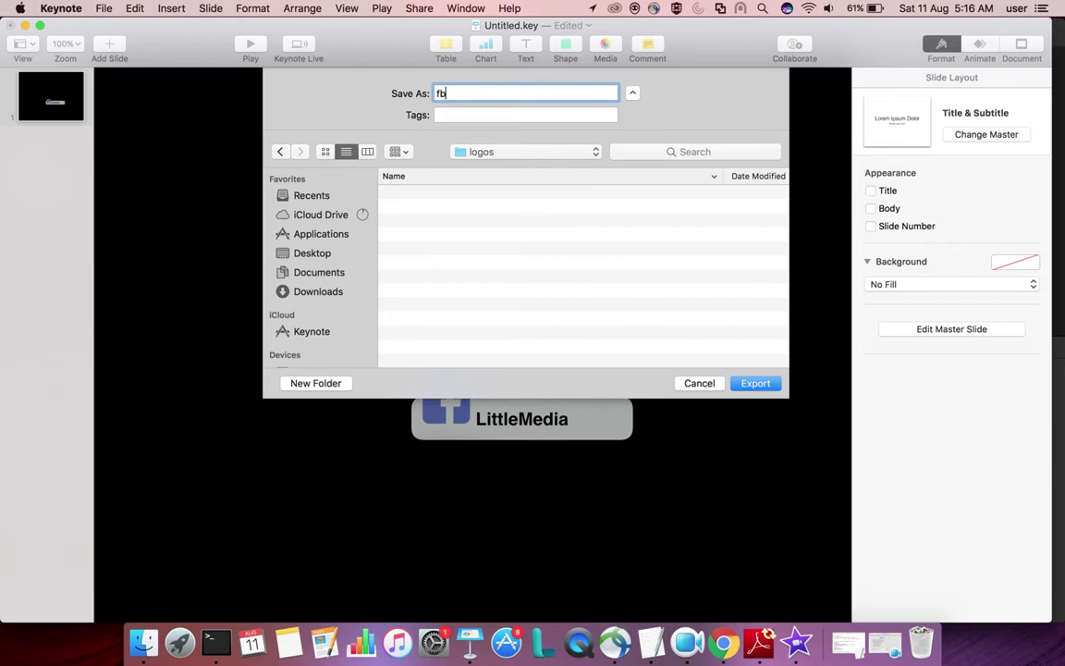
{"action": "key", "text": "Return"}
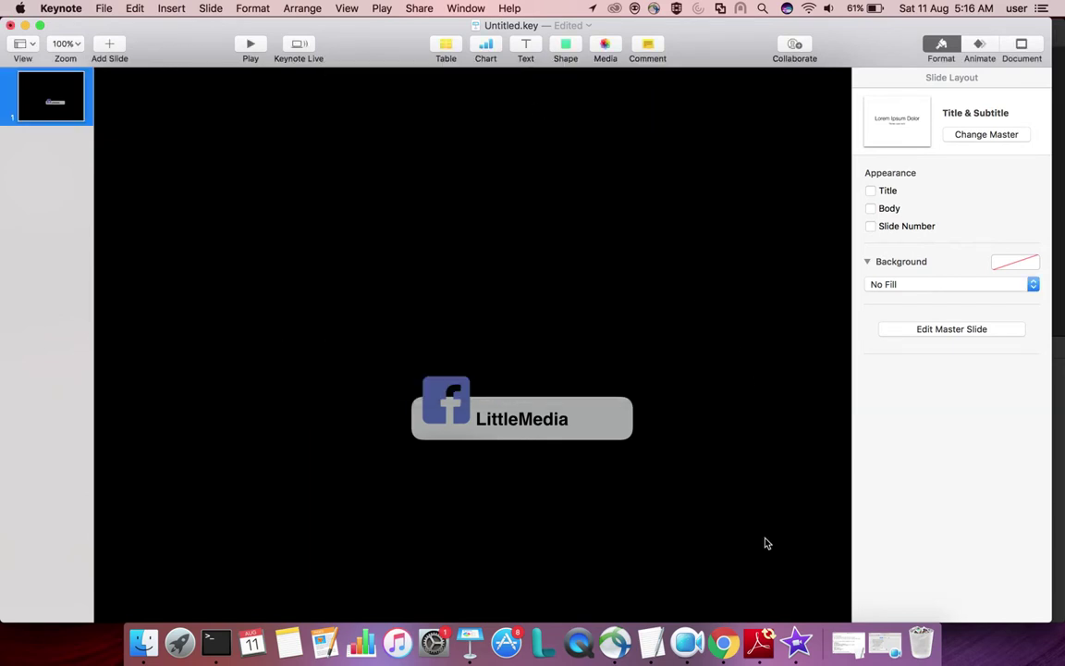
- Place the wood texture image at the start of the iMovie timeline as a 4-second clip
{"action": "left_click", "coordinate": [797, 643]}
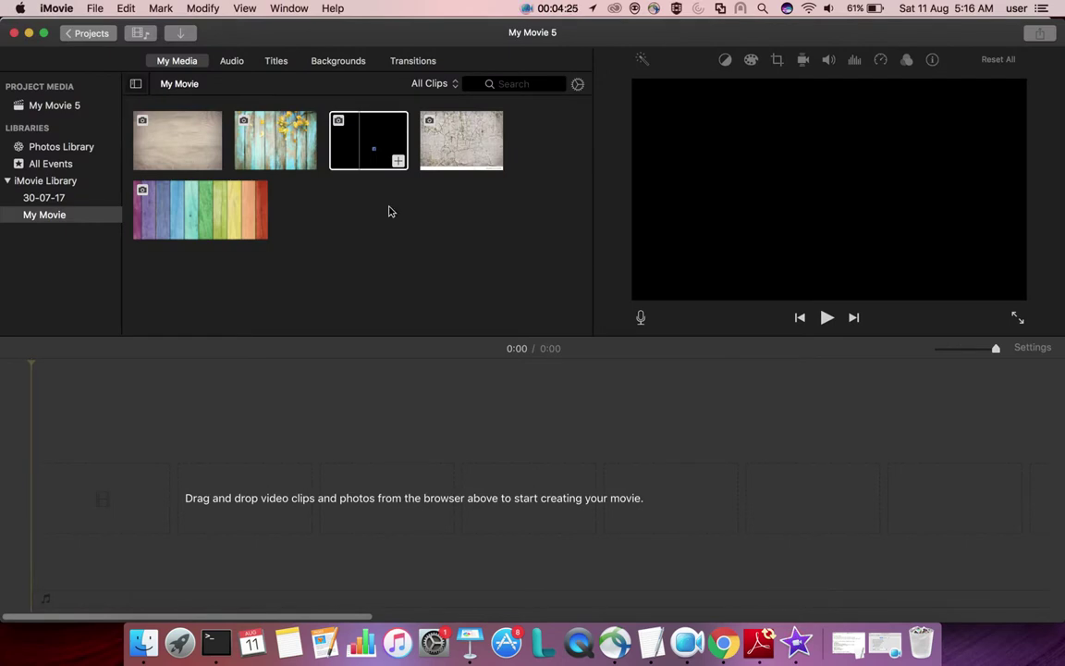
{"action": "left_click_drag", "start_coordinate": [159, 144], "coordinate": [64, 490]}
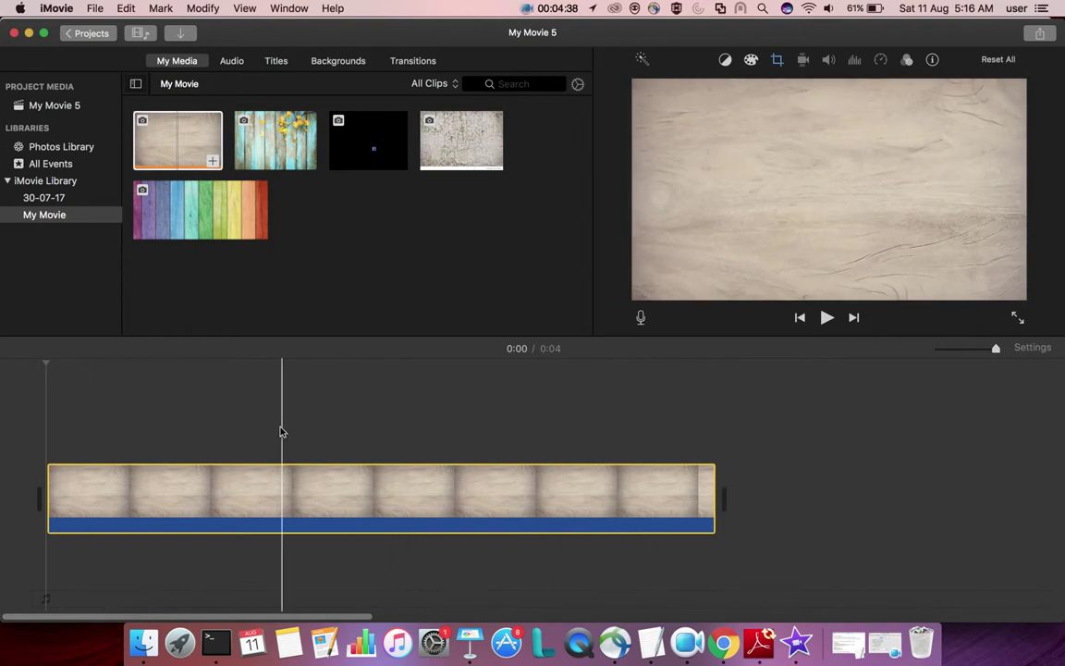
{"action": "left_click", "coordinate": [636, 421]}
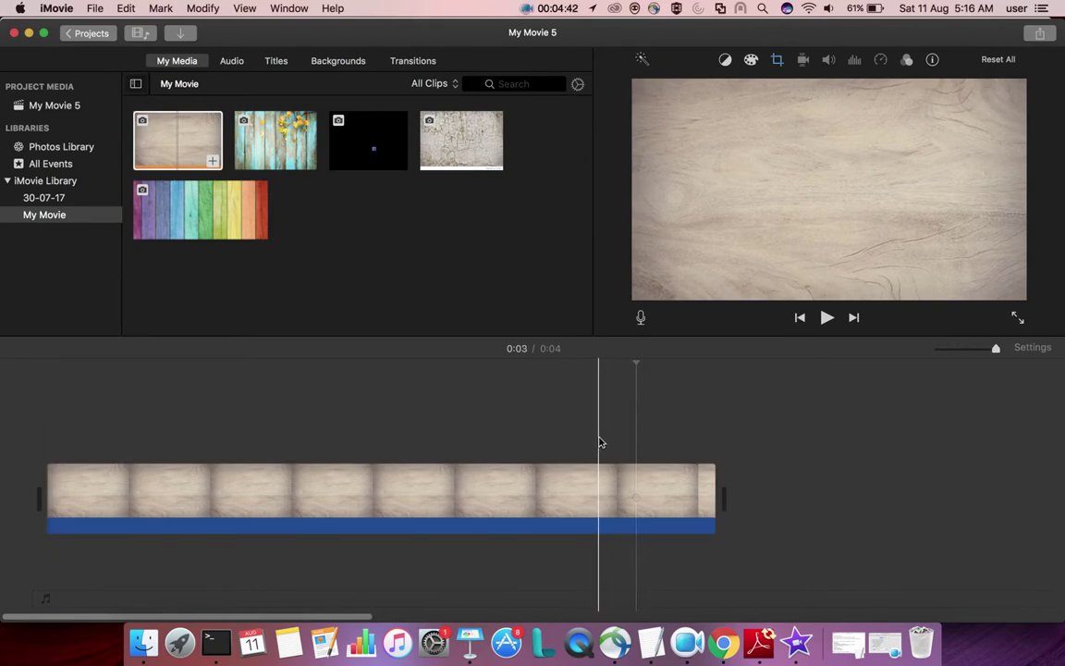
{"action": "left_click", "coordinate": [599, 442]}
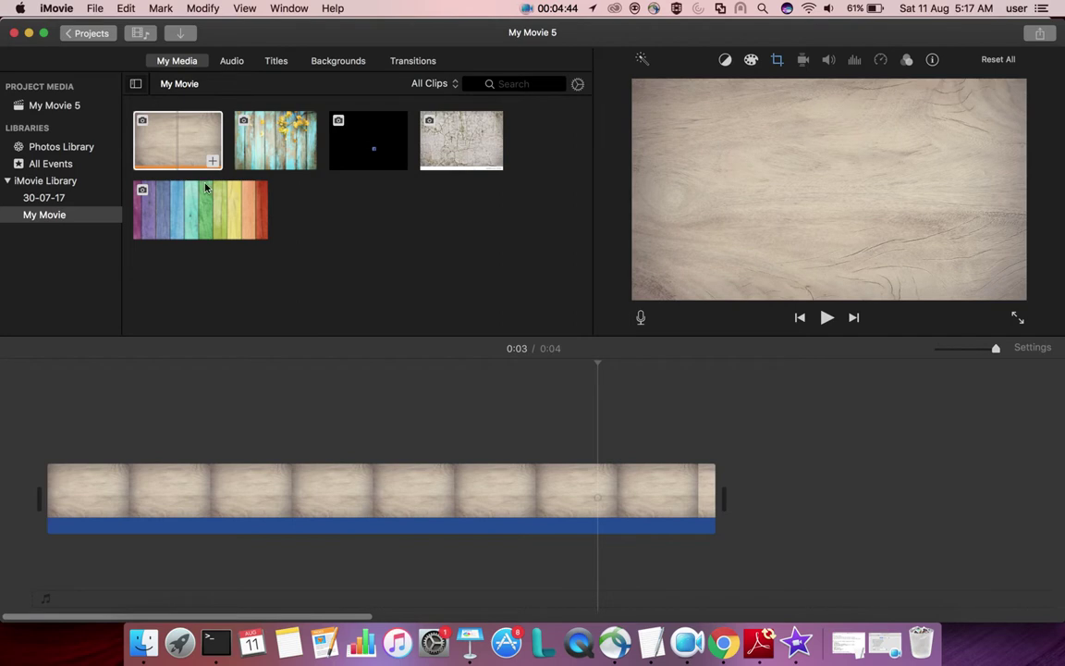
- Import fb-001.png from the logos > fb folder into My Movie
{"action": "left_click", "coordinate": [185, 37]}
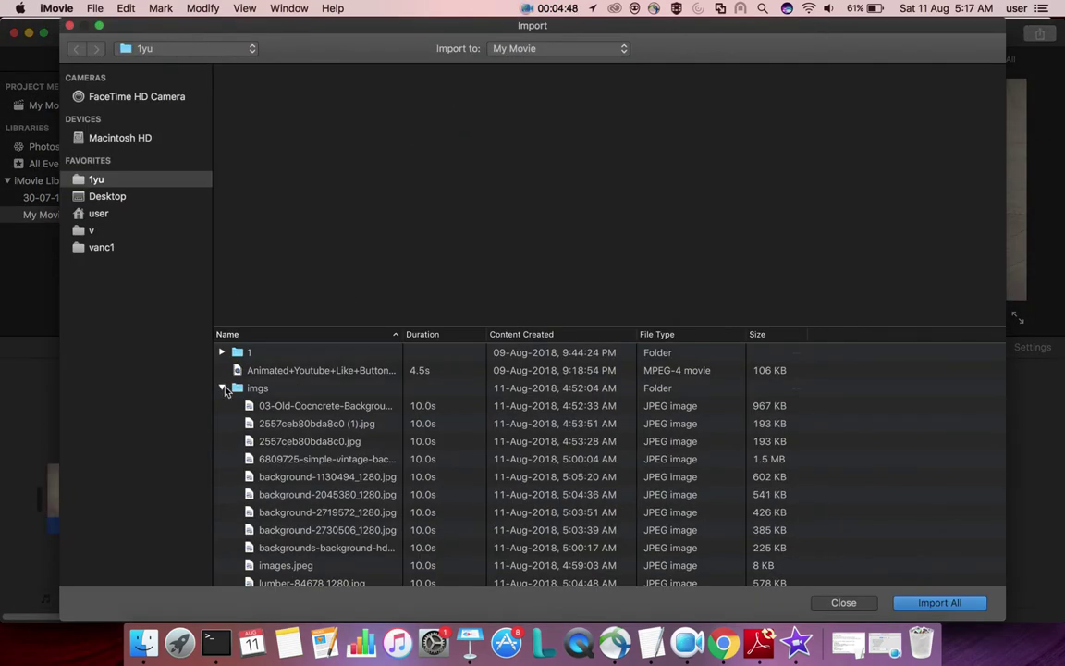
{"action": "left_click", "coordinate": [222, 387]}
{"action": "left_click", "coordinate": [222, 405]}
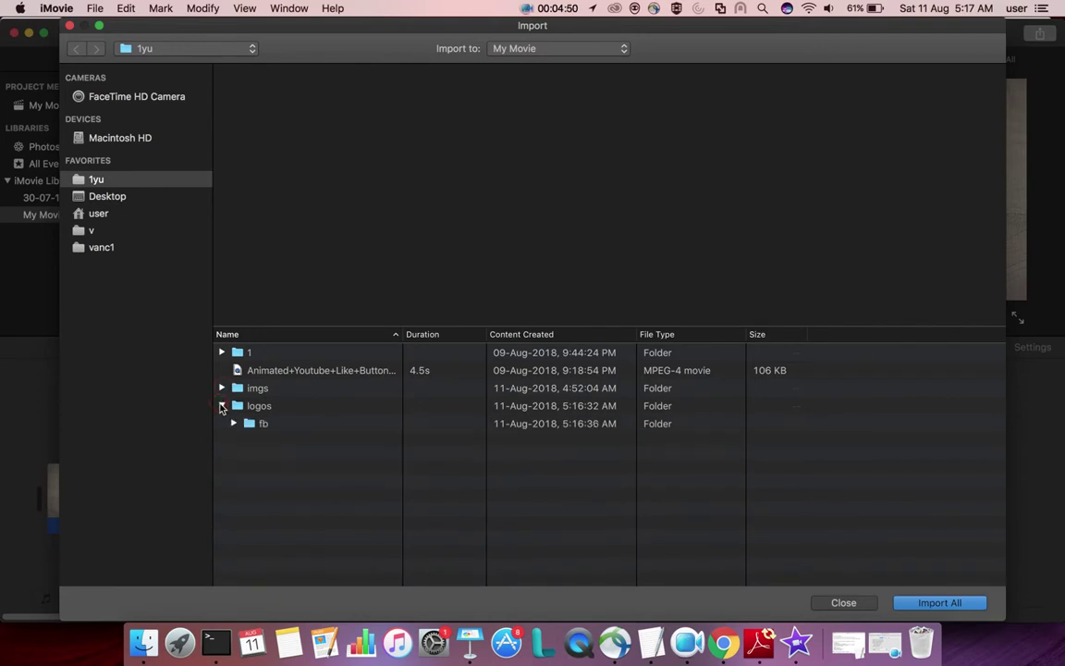
{"action": "left_click", "coordinate": [238, 423]}
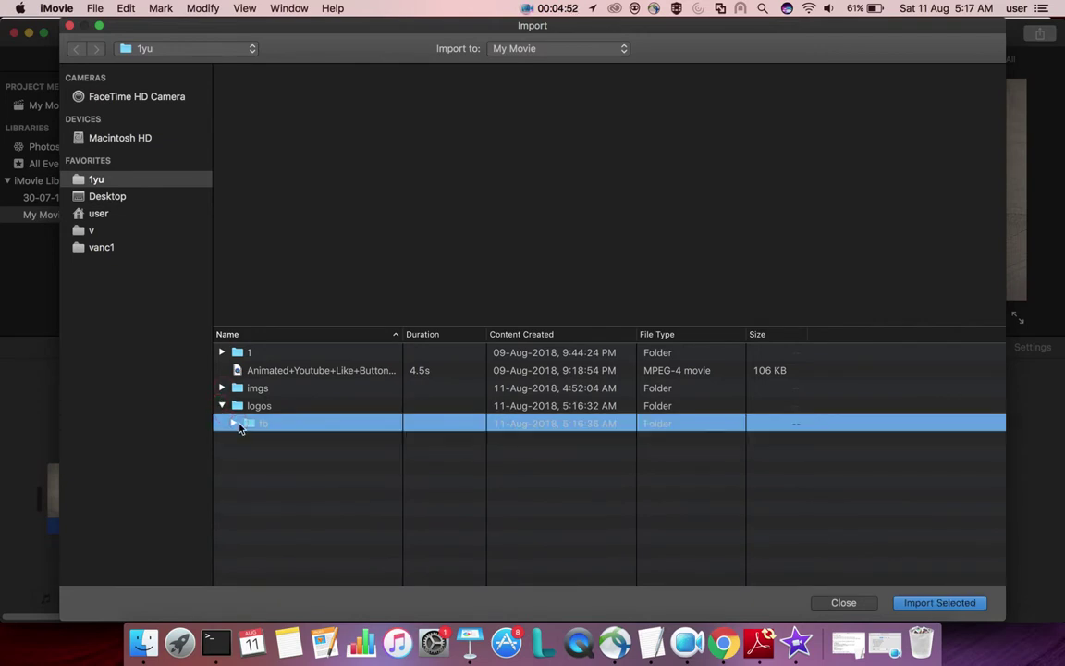
{"action": "left_click", "coordinate": [235, 424]}
{"action": "double_click", "coordinate": [286, 441]}
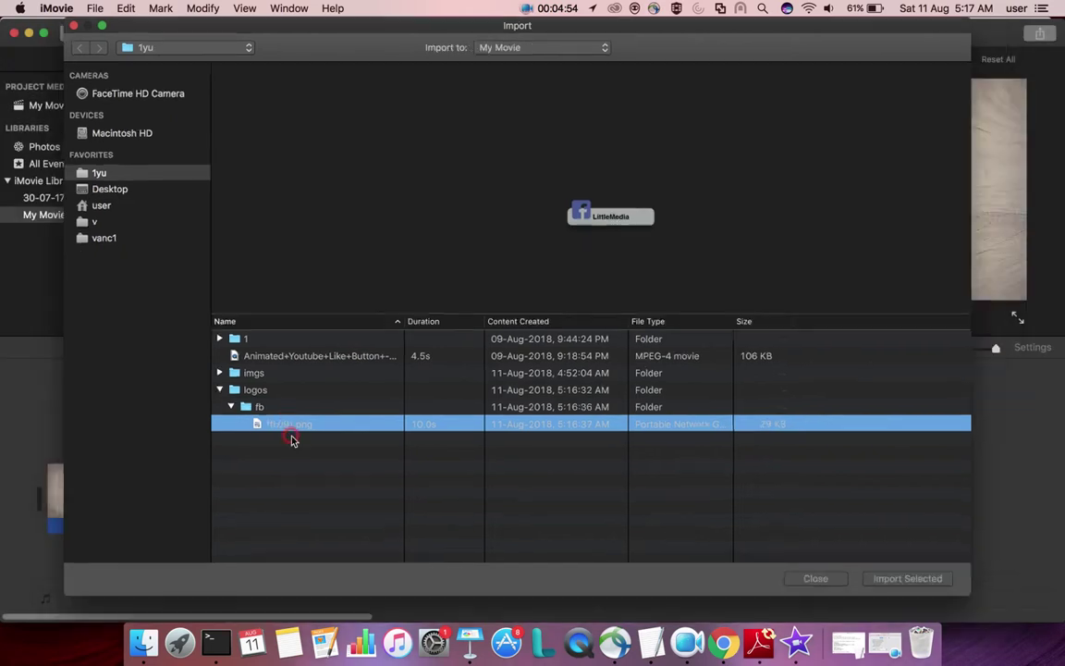
{"action": "left_click", "coordinate": [317, 210]}
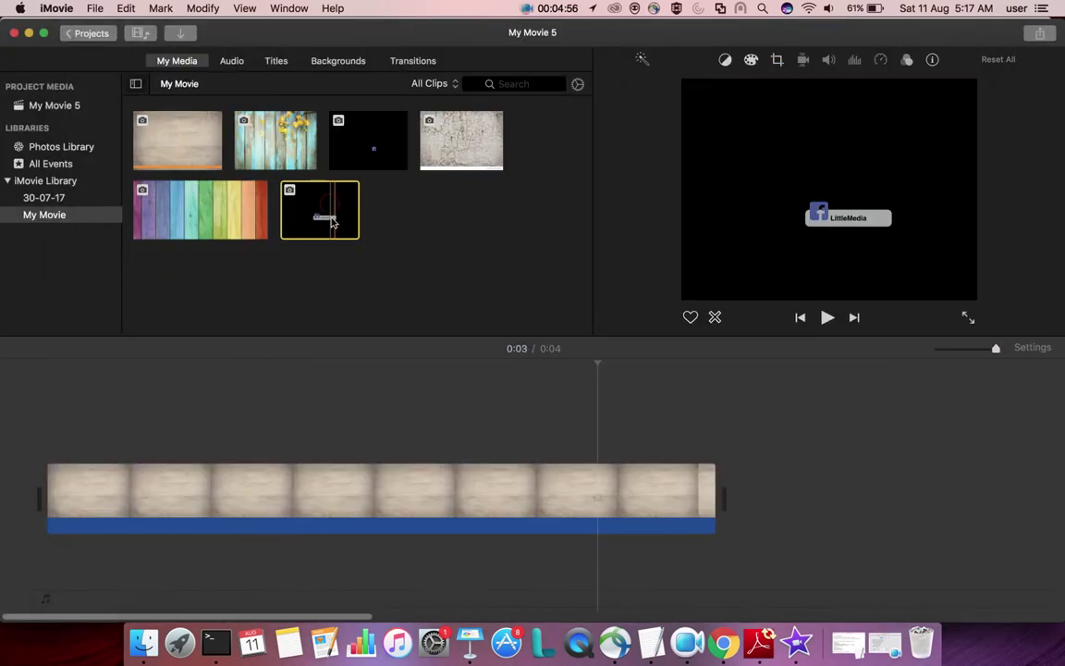
- Place the LittleMedia clip above the wood clip and trim it to end with the background
{"action": "left_click", "coordinate": [310, 209]}
{"action": "left_click_drag", "start_coordinate": [310, 211], "coordinate": [451, 421]}
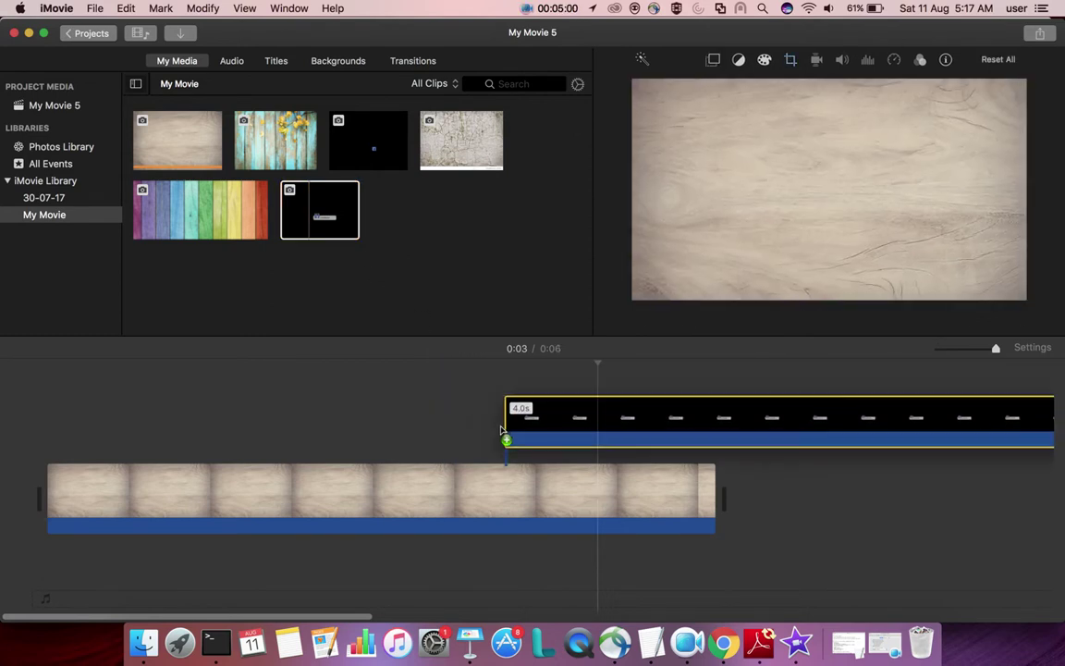
{"action": "left_click_drag", "start_coordinate": [452, 421], "coordinate": [413, 432]}
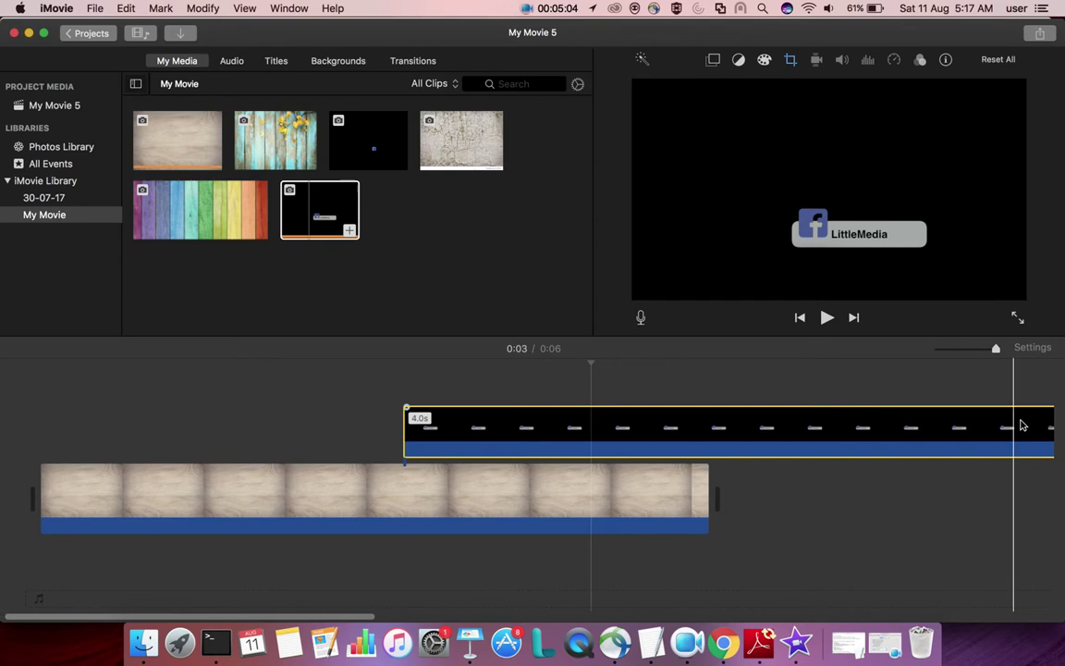
{"action": "scroll", "coordinate": [1032, 429], "scroll_direction": "right", "scroll_amount": 3}
{"action": "left_click_drag", "start_coordinate": [942, 428], "coordinate": [561, 427]}
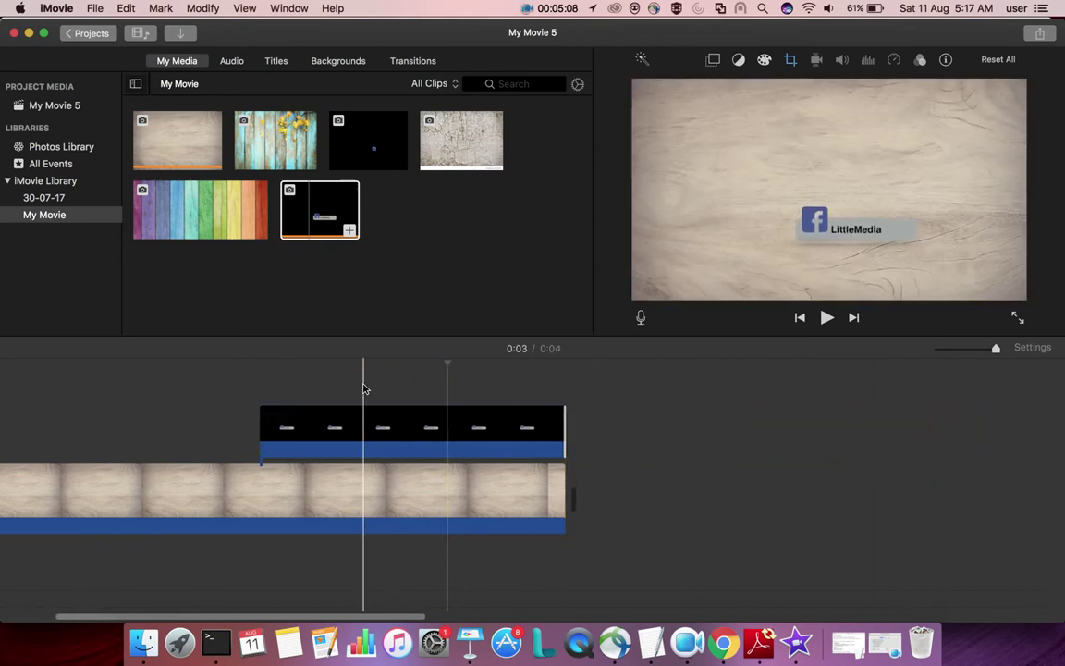
{"action": "left_click", "coordinate": [317, 381]}
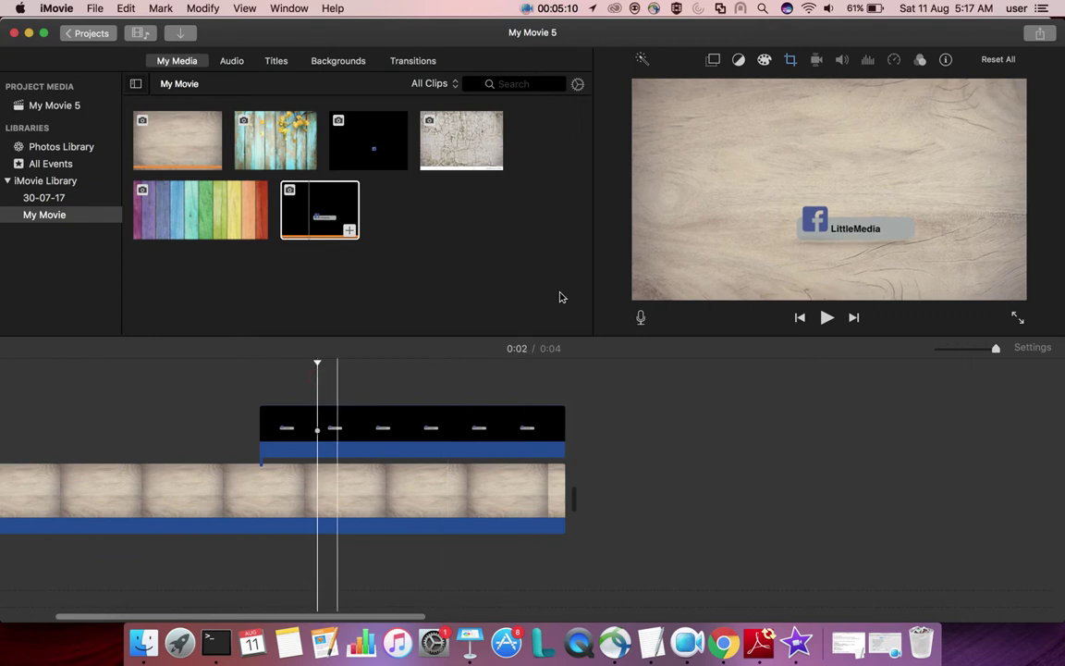
{"action": "left_click", "coordinate": [356, 439]}
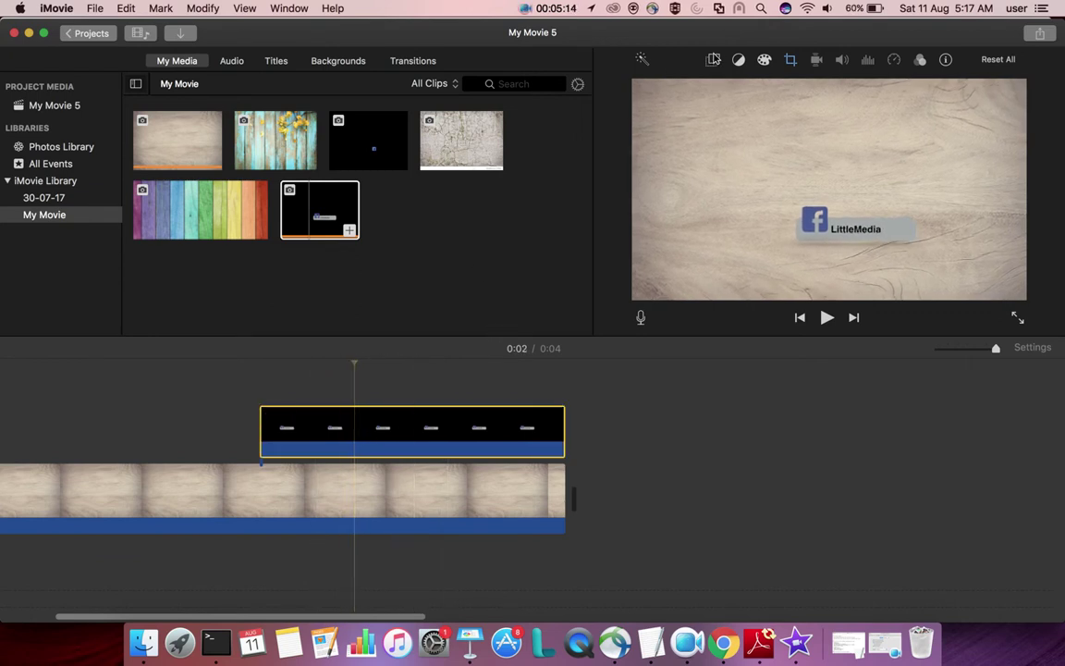
- Set the overlay to Picture in Picture, enlarging the inset and placing it lower right
{"action": "left_click", "coordinate": [714, 61]}
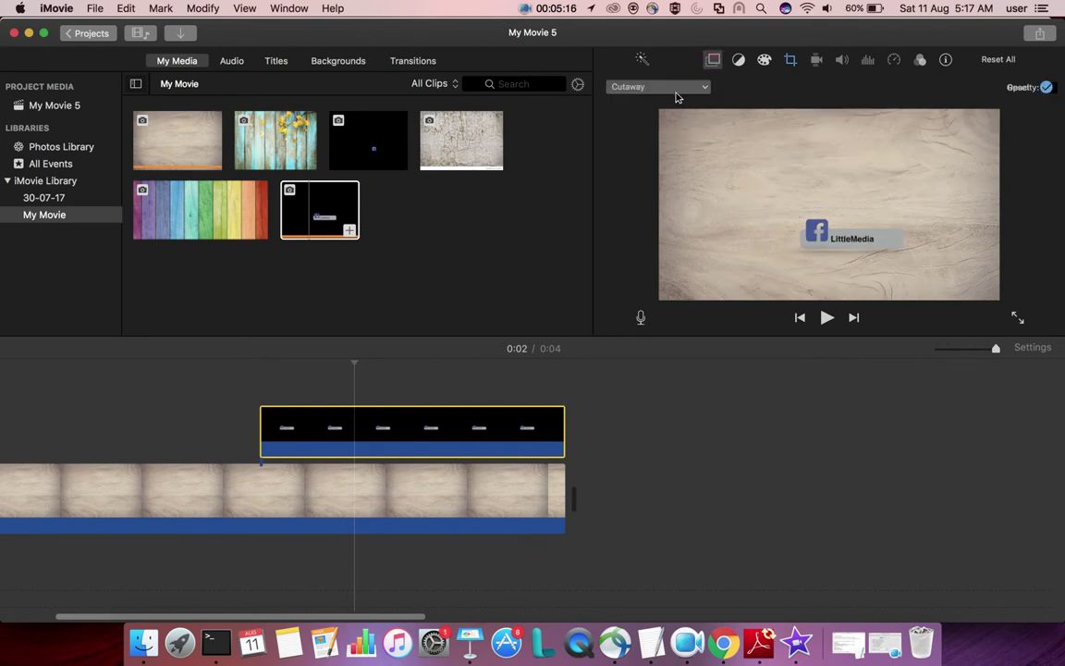
{"action": "left_click", "coordinate": [676, 91]}
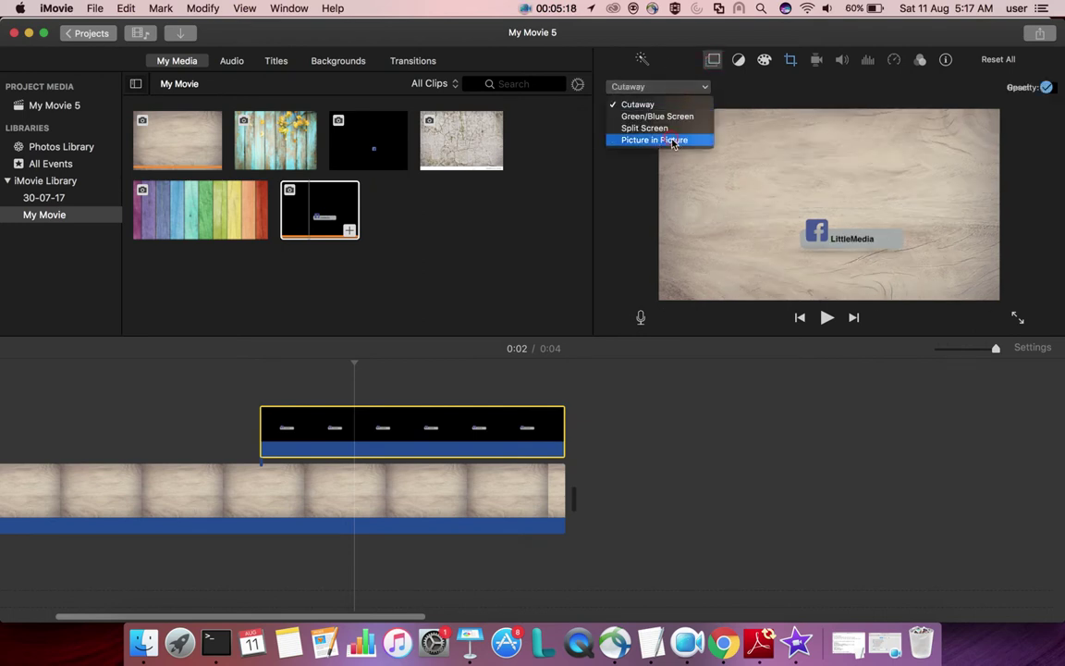
{"action": "left_click", "coordinate": [674, 141]}
{"action": "left_click", "coordinate": [957, 180]}
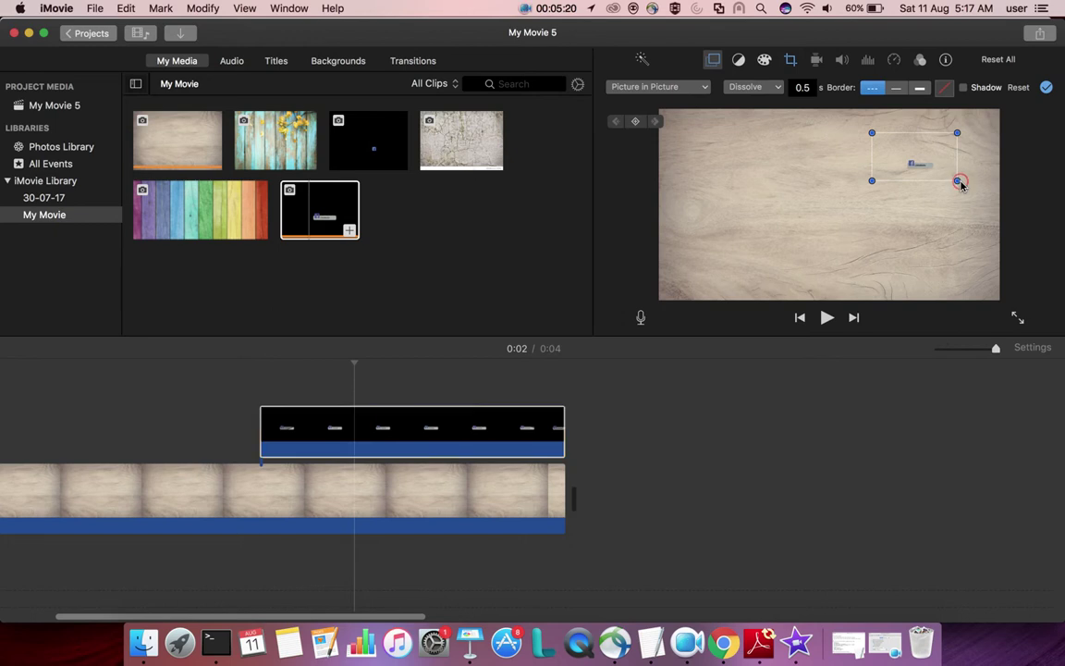
{"action": "left_click_drag", "start_coordinate": [957, 180], "coordinate": [996, 234]}
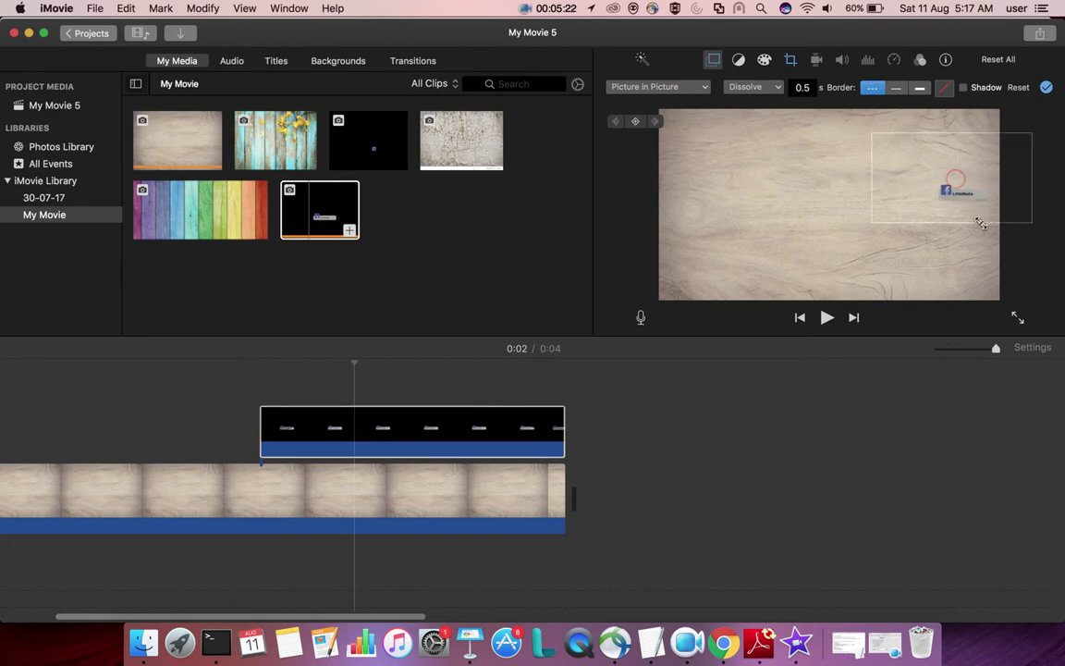
{"action": "left_click_drag", "start_coordinate": [883, 190], "coordinate": [804, 236]}
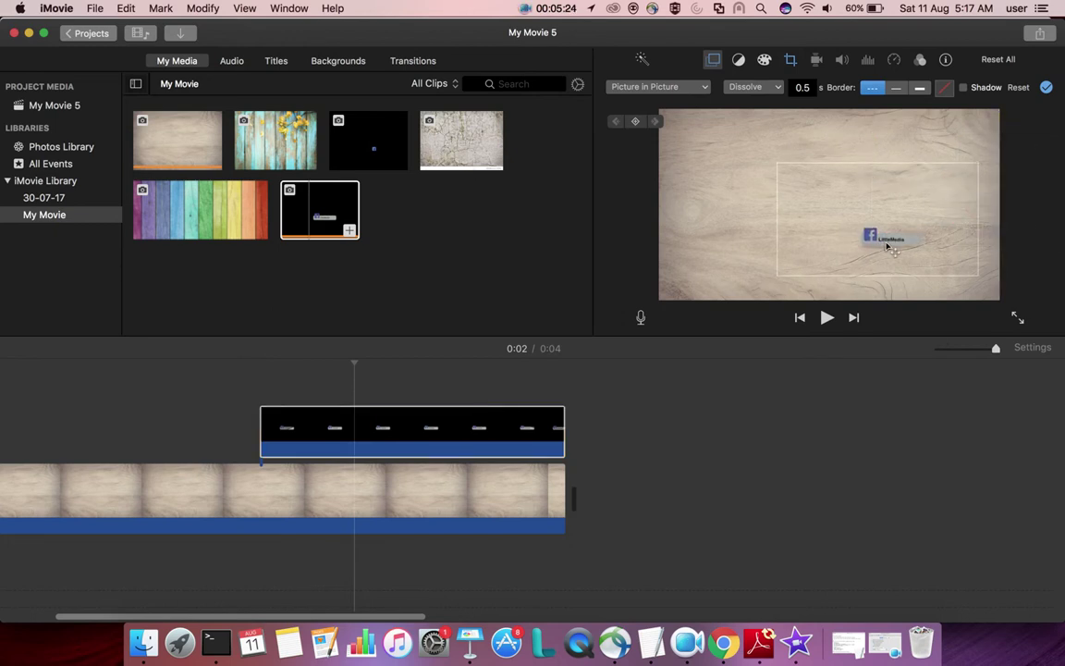
{"action": "left_click_drag", "start_coordinate": [994, 295], "coordinate": [1023, 317]}
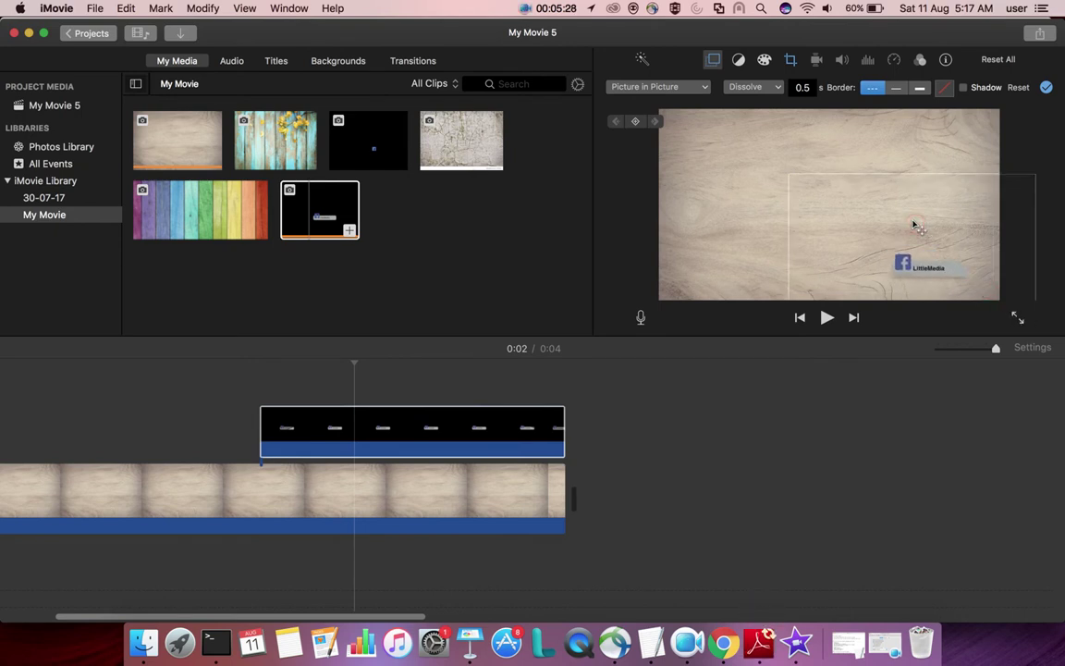
{"action": "left_click_drag", "start_coordinate": [917, 228], "coordinate": [906, 219]}
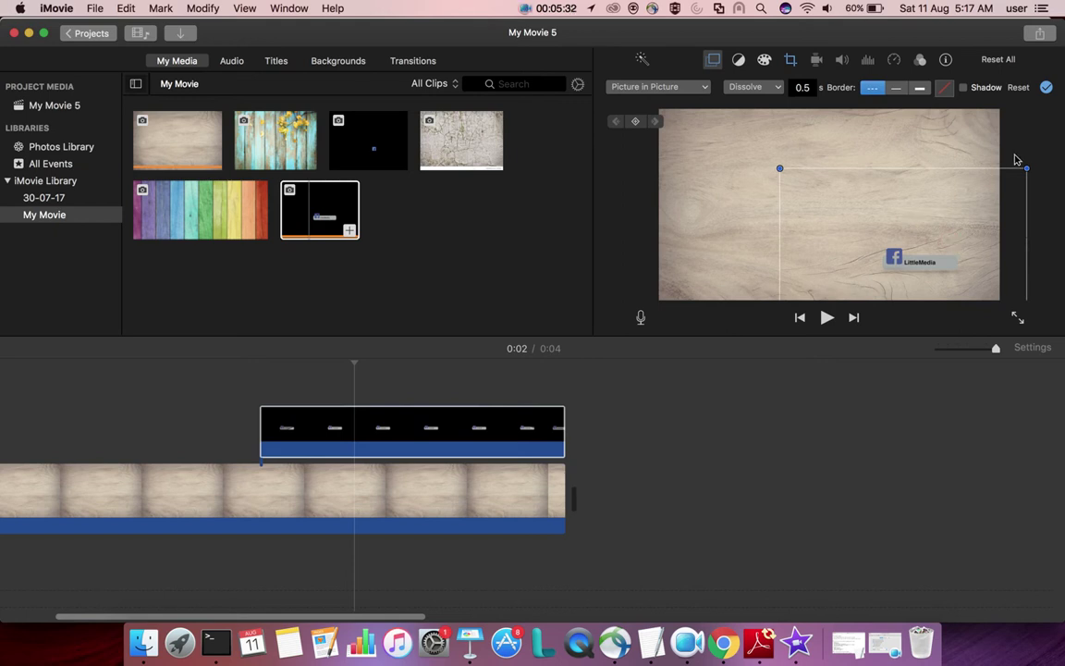
{"action": "left_click", "coordinate": [1046, 88]}
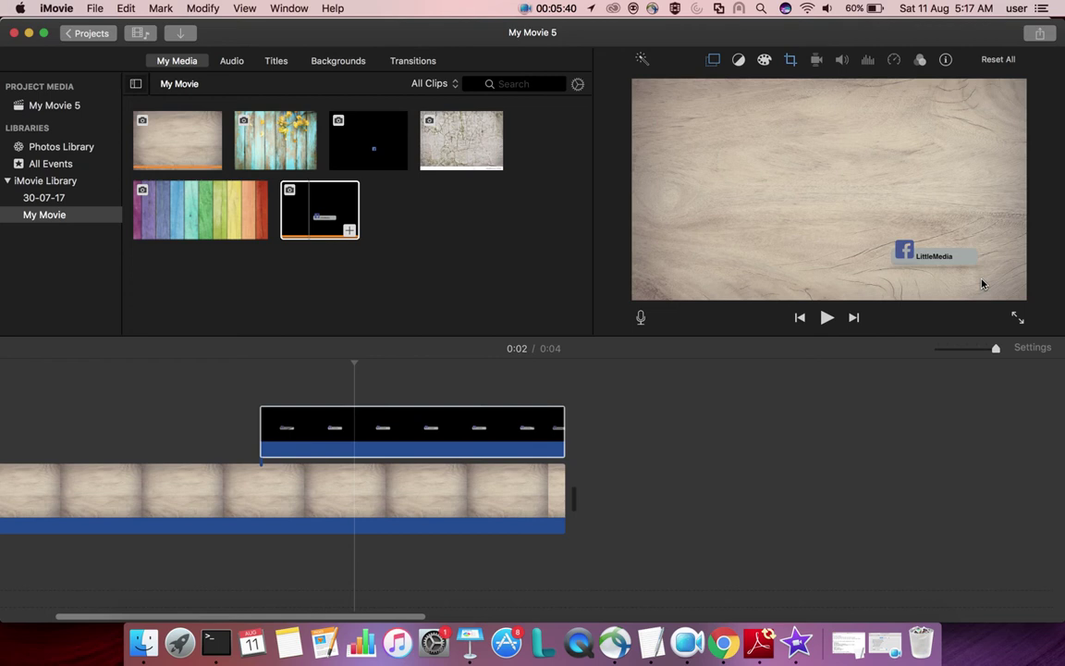
- Play the movie full screen, then jump back to 00:02
{"action": "left_click", "coordinate": [1019, 318]}
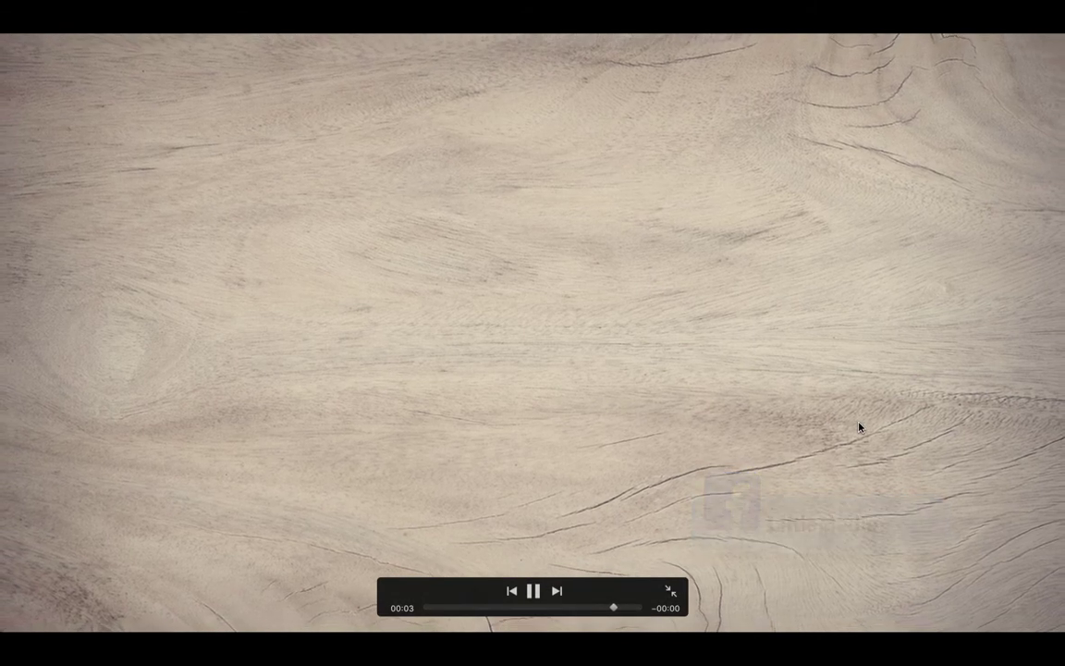
{"action": "left_click", "coordinate": [543, 609]}
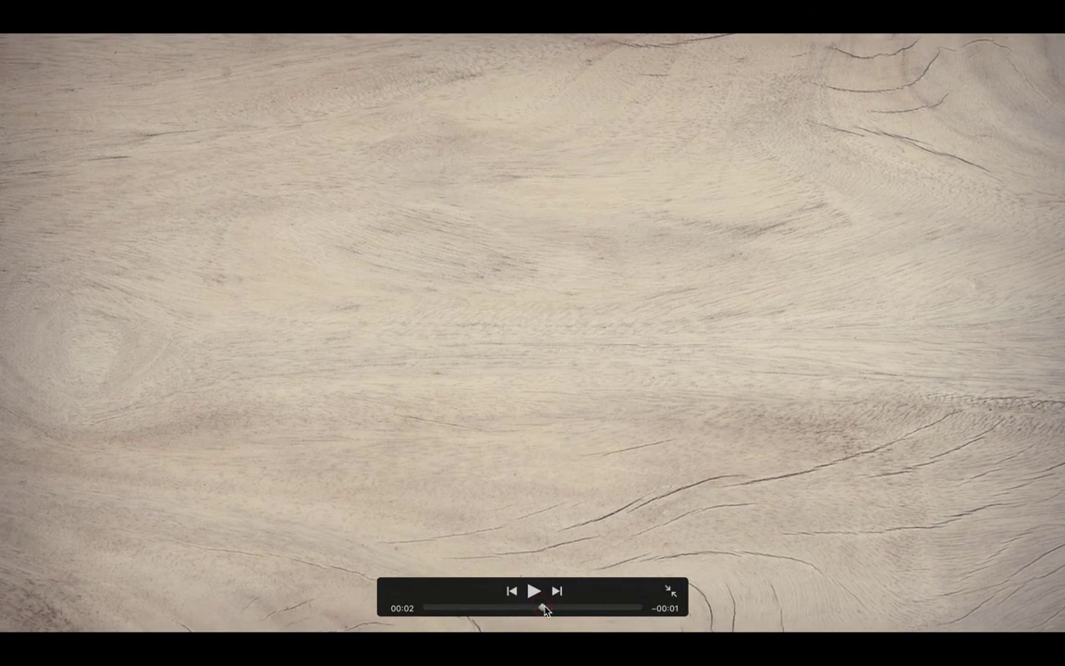